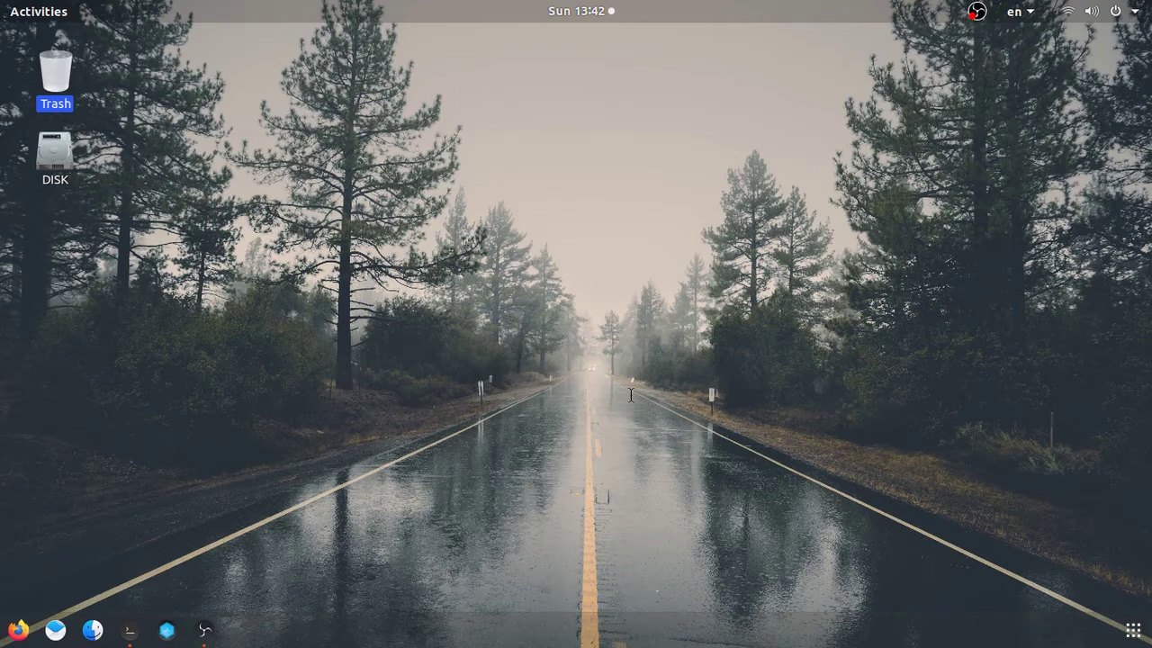
- Install the keepassxc package with sudo apt in a terminal, authorising with the account password, and exit the terminal
key("ctrl+alt+t")
type("sudo apt install keepassxc")
key("Return")
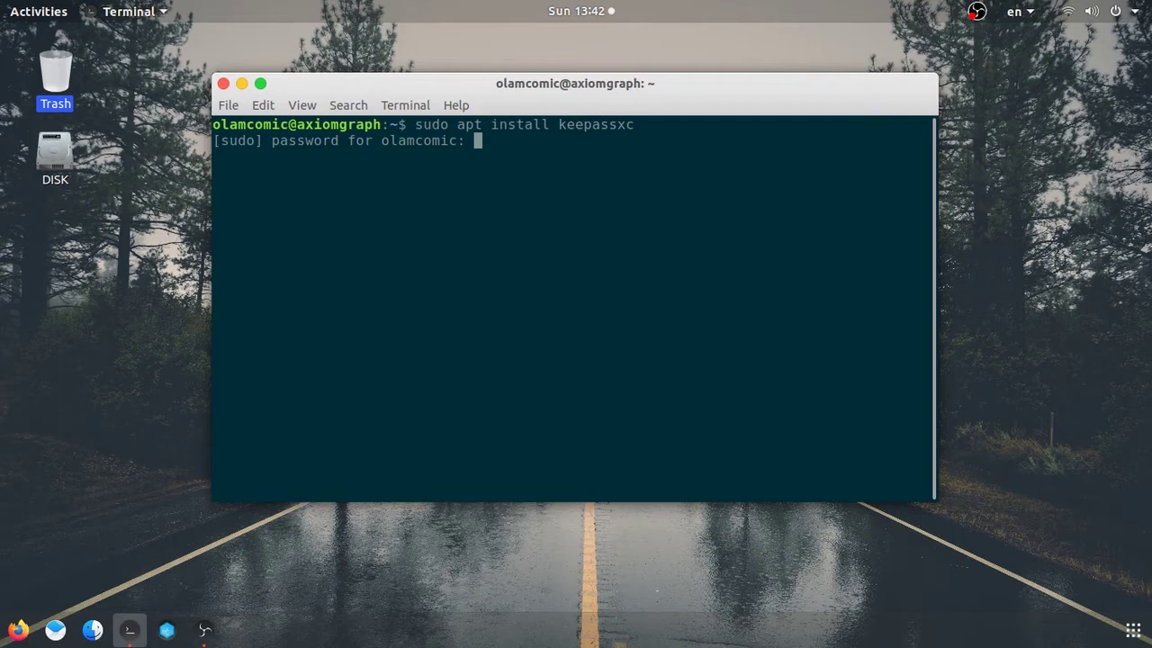
key("Return")
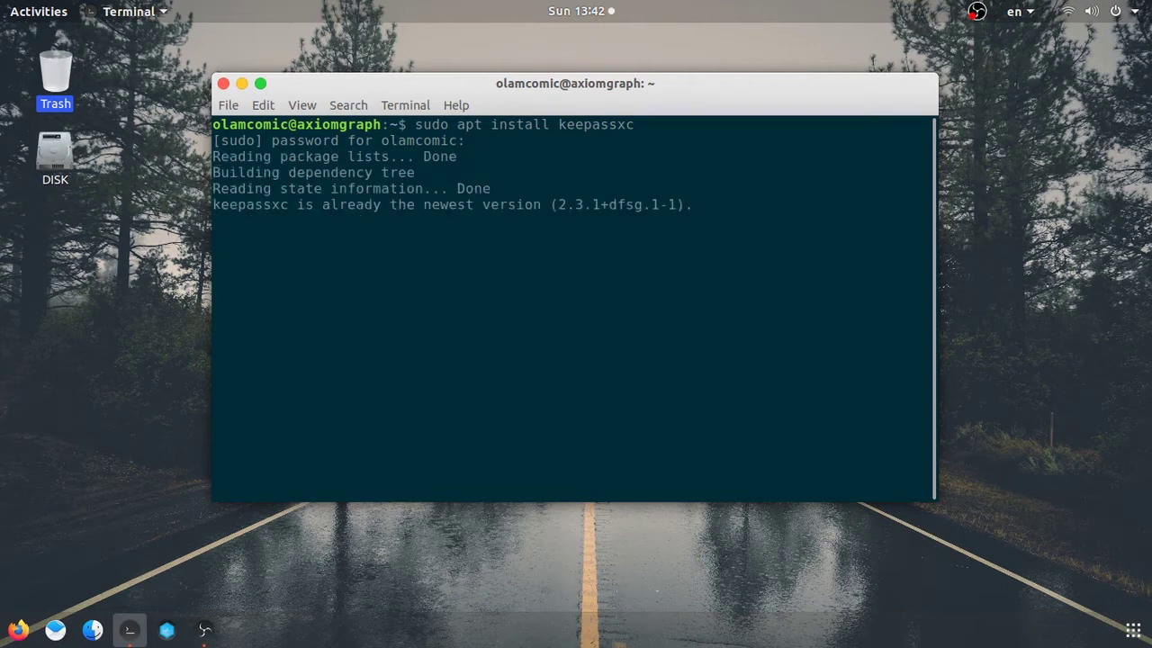
type("exit")
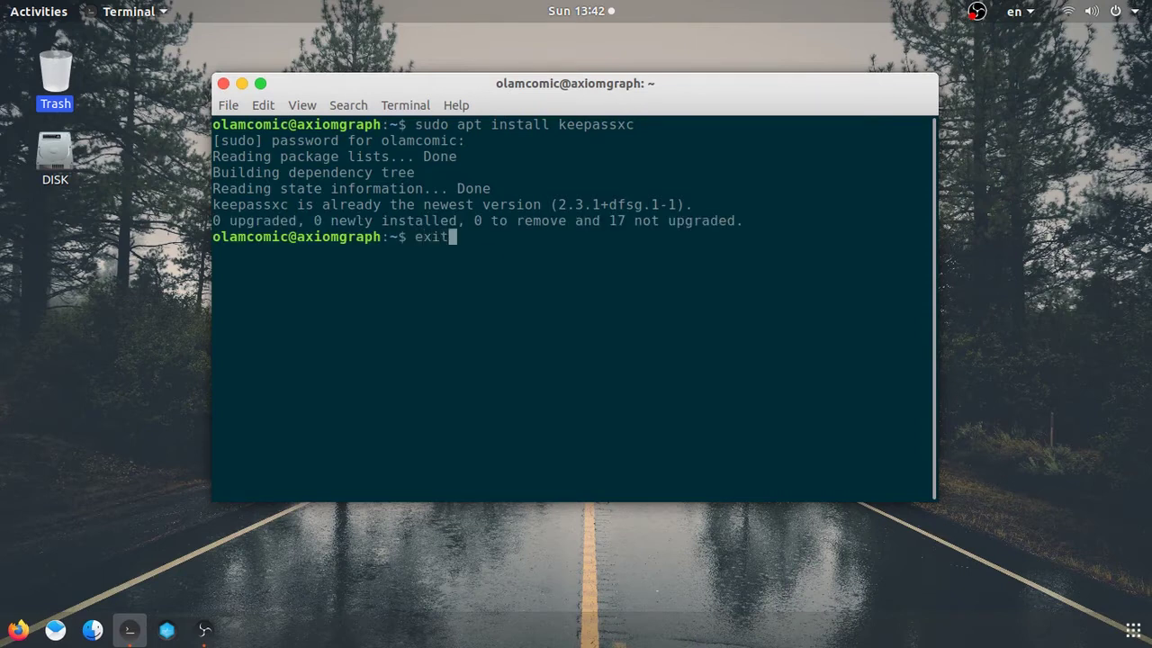
key("Return")
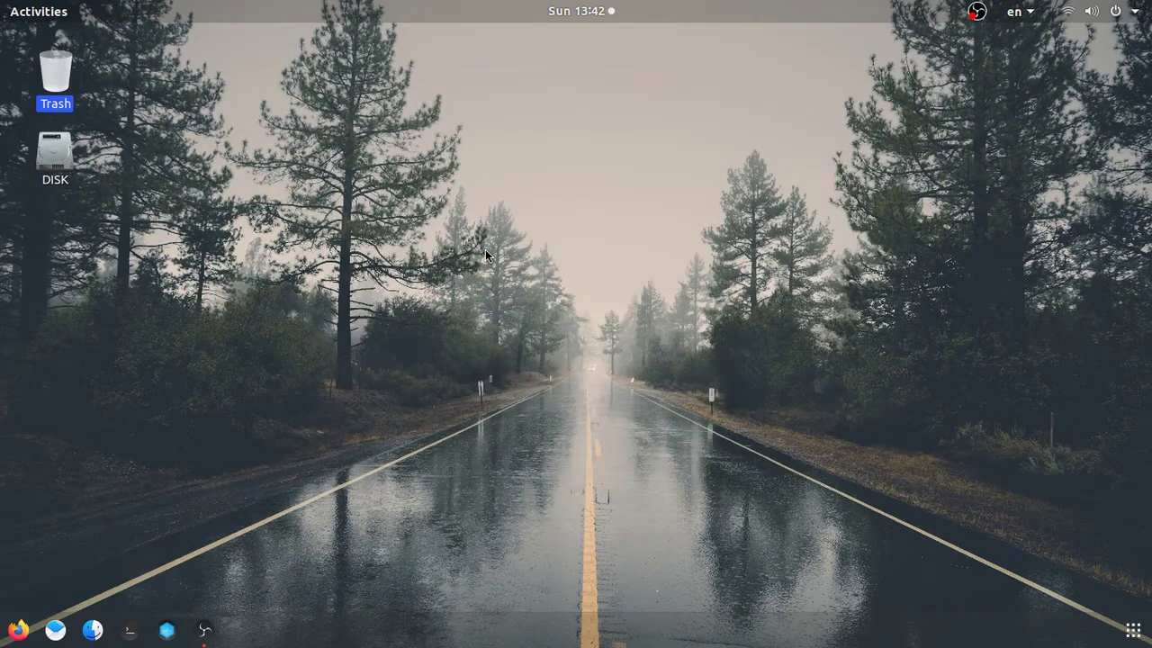
- Find KeePassXC with the desktop's application search and launch it
key("super")
type("k")
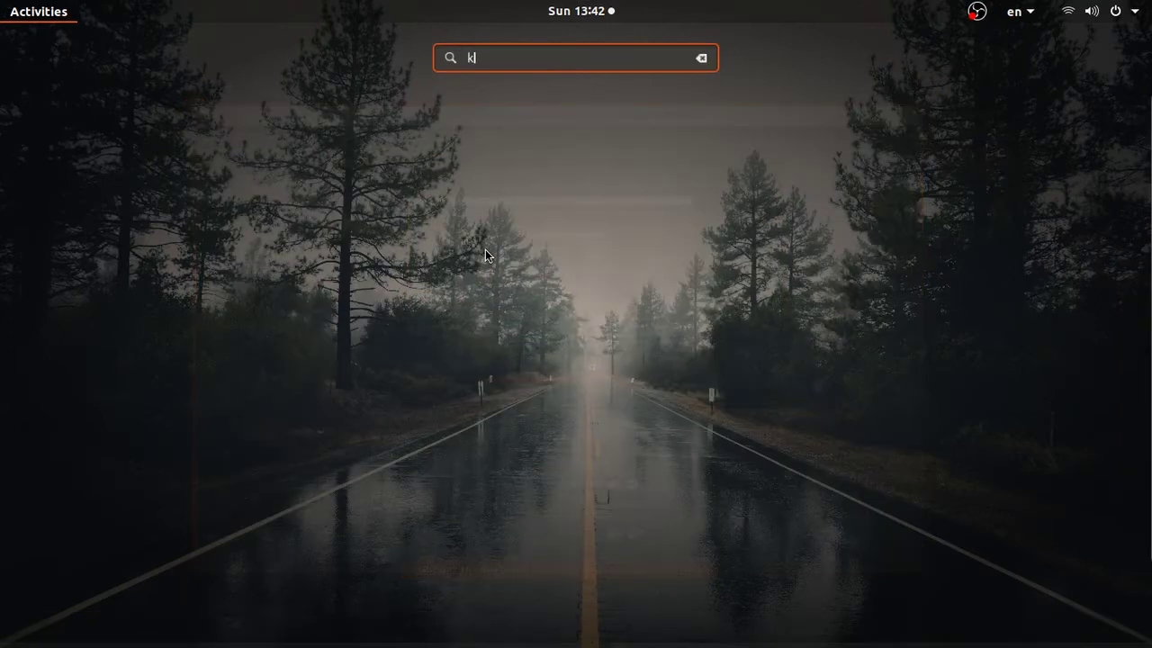
type("eep")
key("Return")
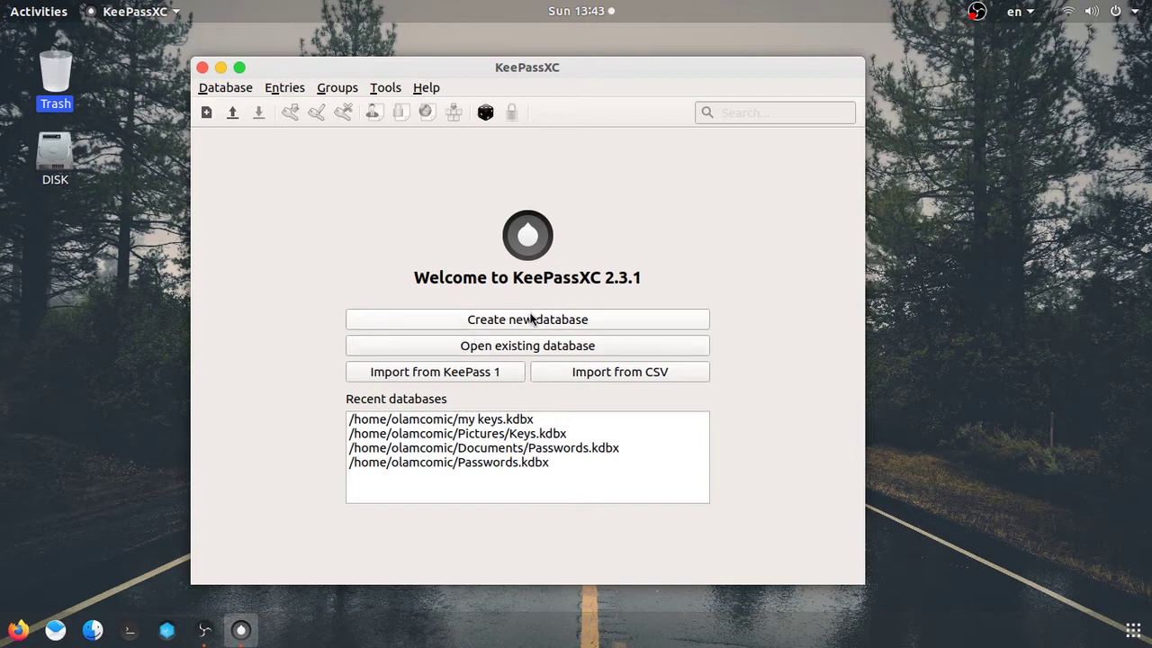
- Create a new password database and save it as Passwords.kdbx in the home folder
left_click(225, 90)
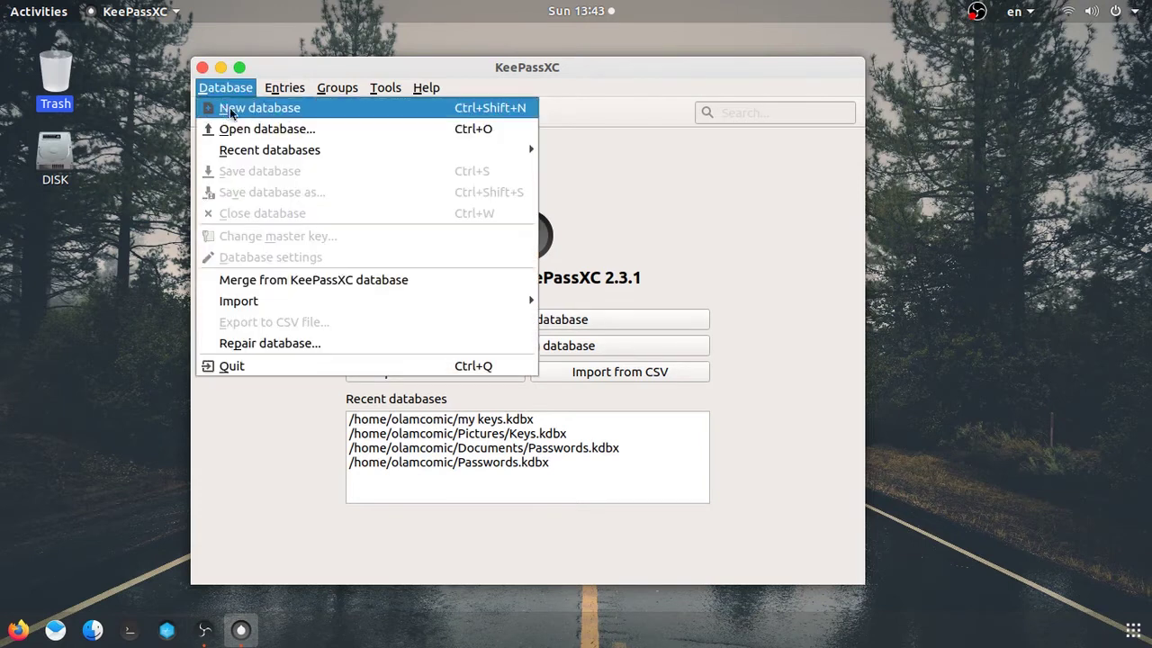
left_click(653, 299)
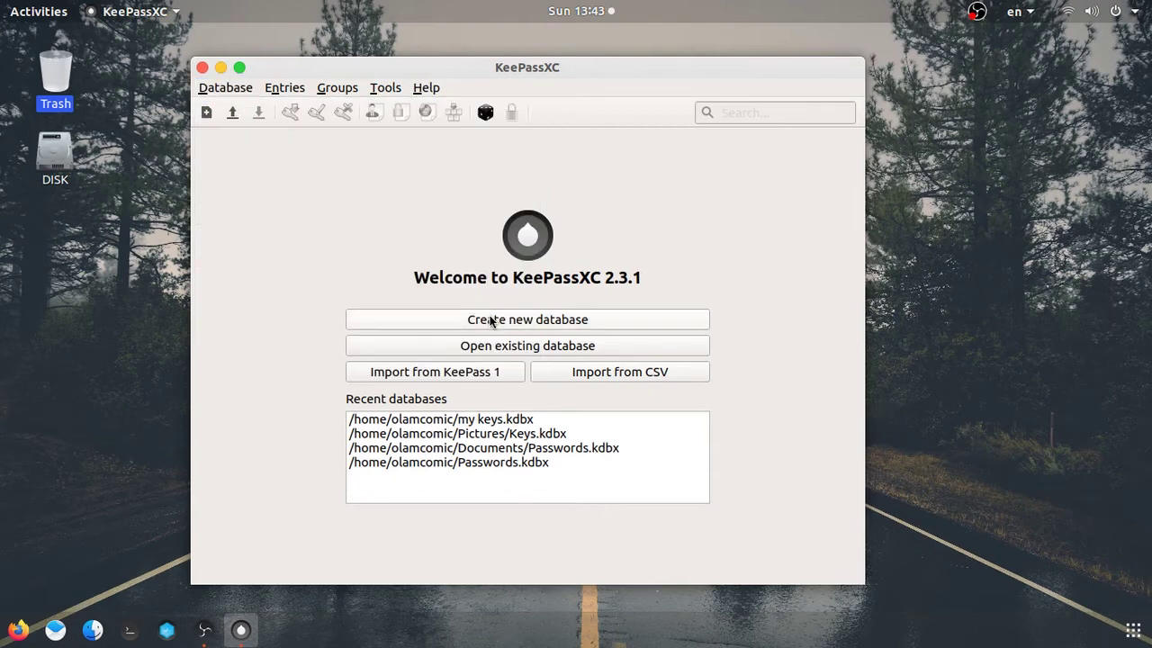
left_click(491, 321)
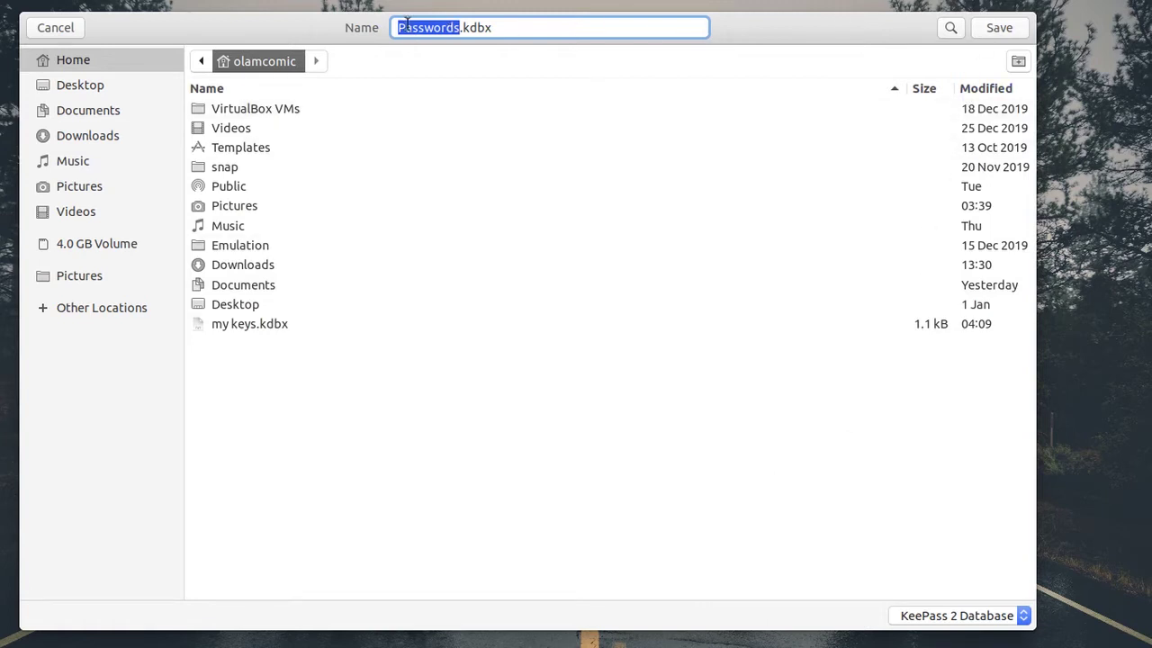
left_click(999, 28)
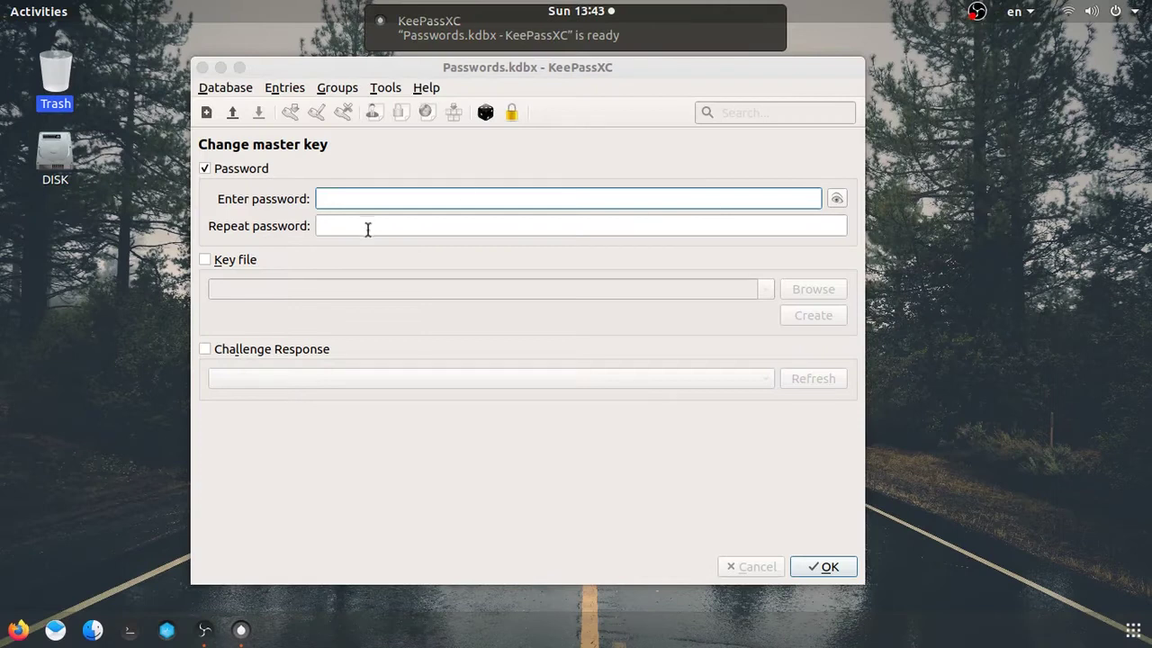
- Enter and repeat the master password for the new database, and confirm the master key
left_click(322, 199)
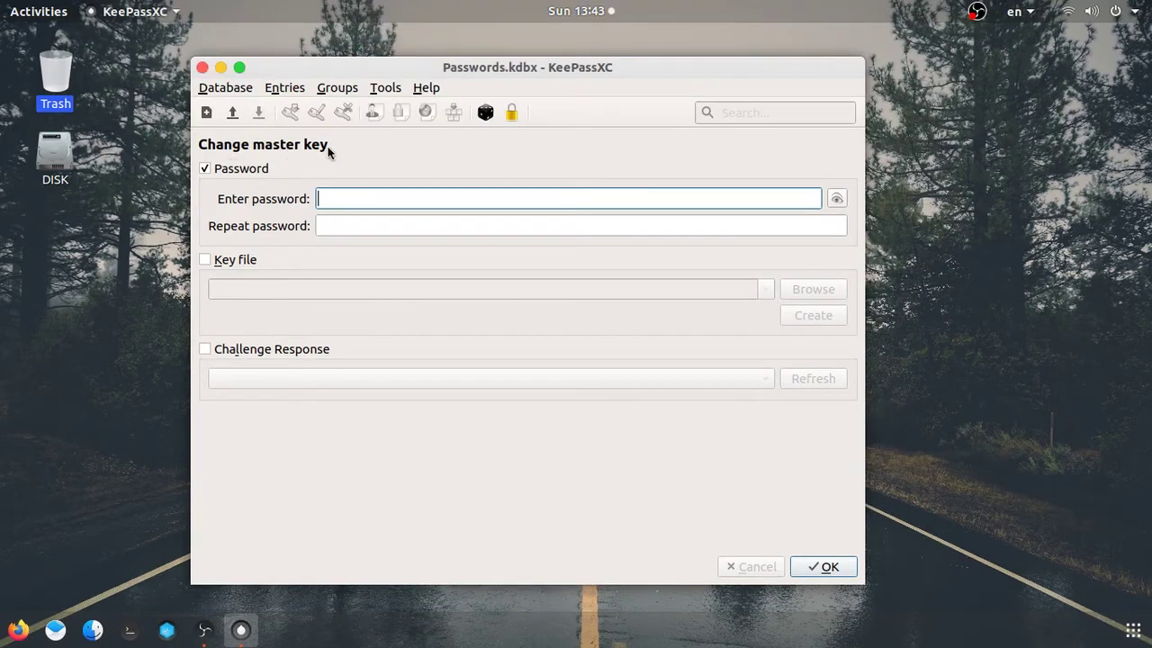
left_click(333, 229)
left_click(342, 196)
type("aaaaaaaa")
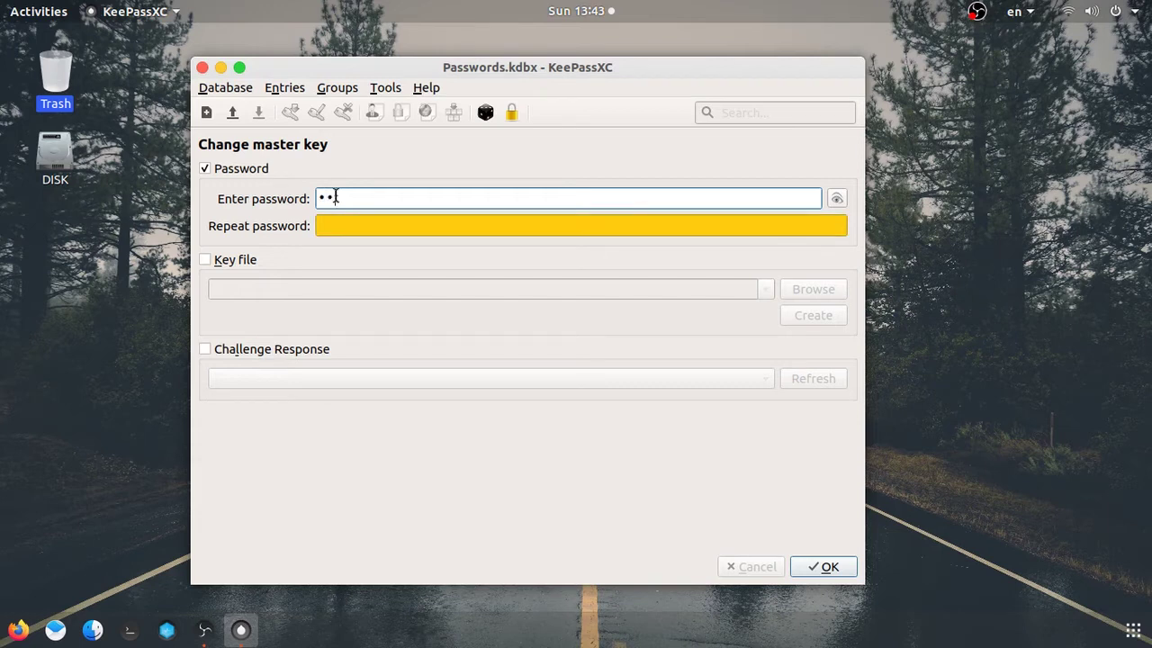
type("a")
key("Tab")
type("aaaaaaaa")
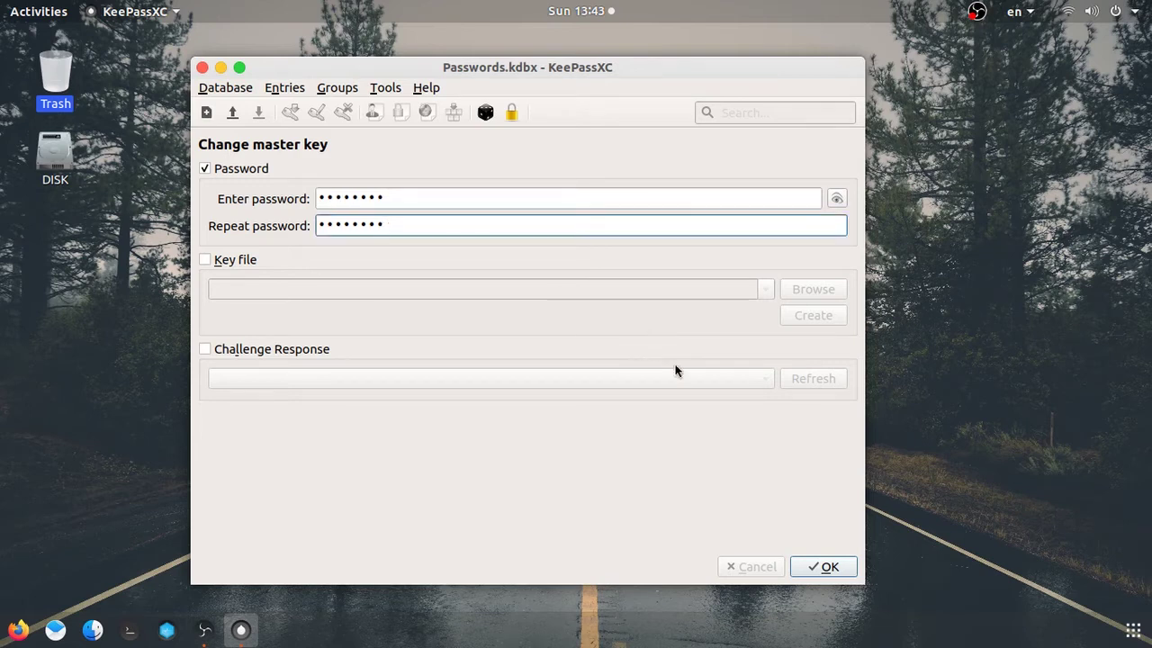
left_click(825, 567)
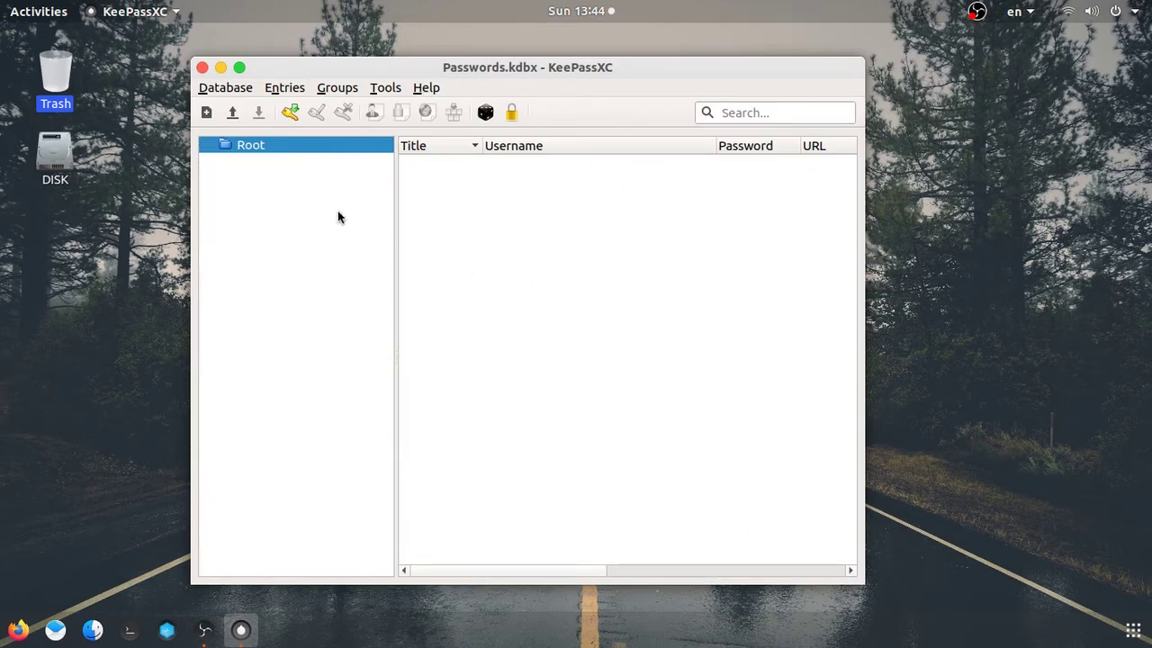
- Add a new entry to the Root group with the title gmail
right_click(473, 230)
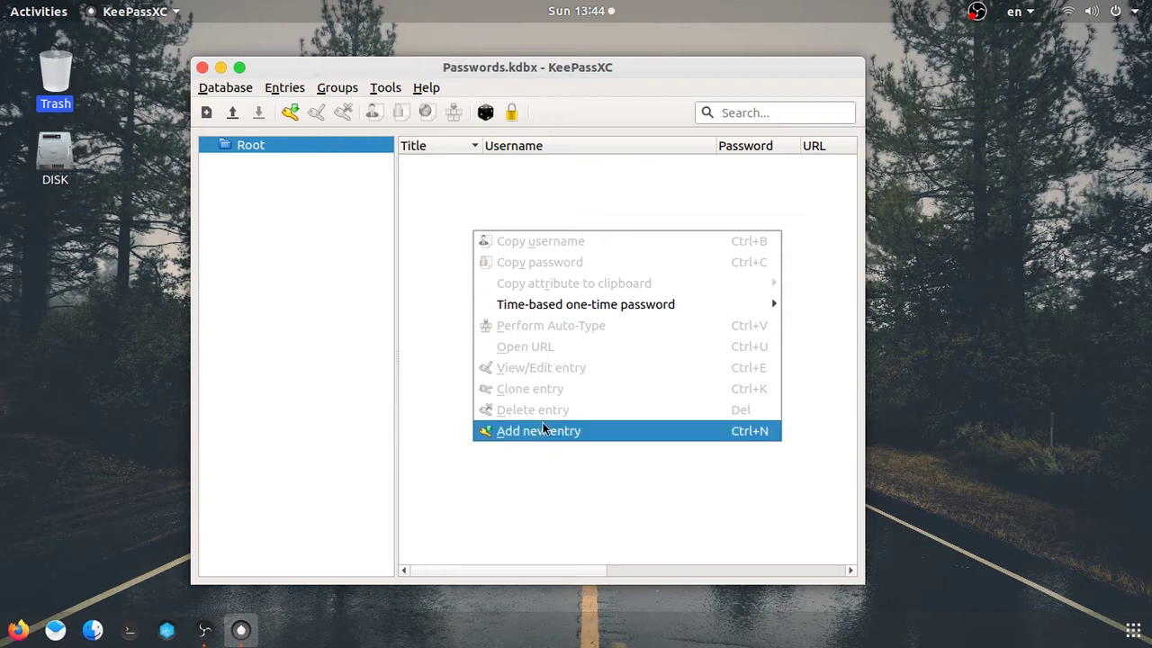
left_click(407, 314)
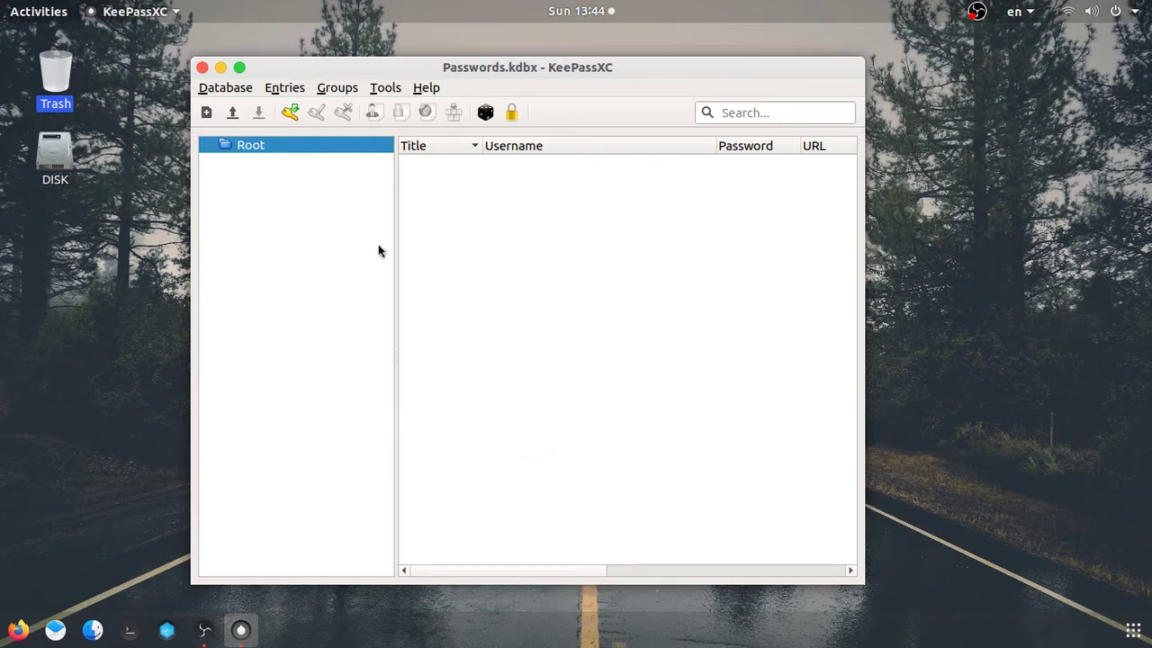
left_click(288, 114)
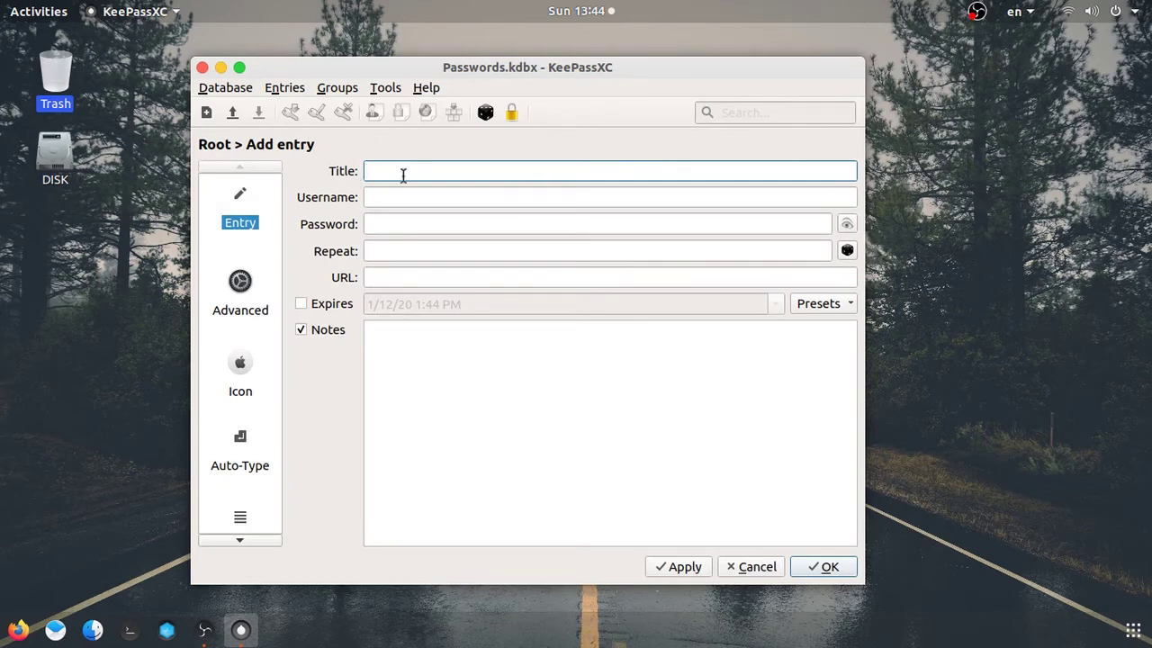
type("gmail")
key("Tab")
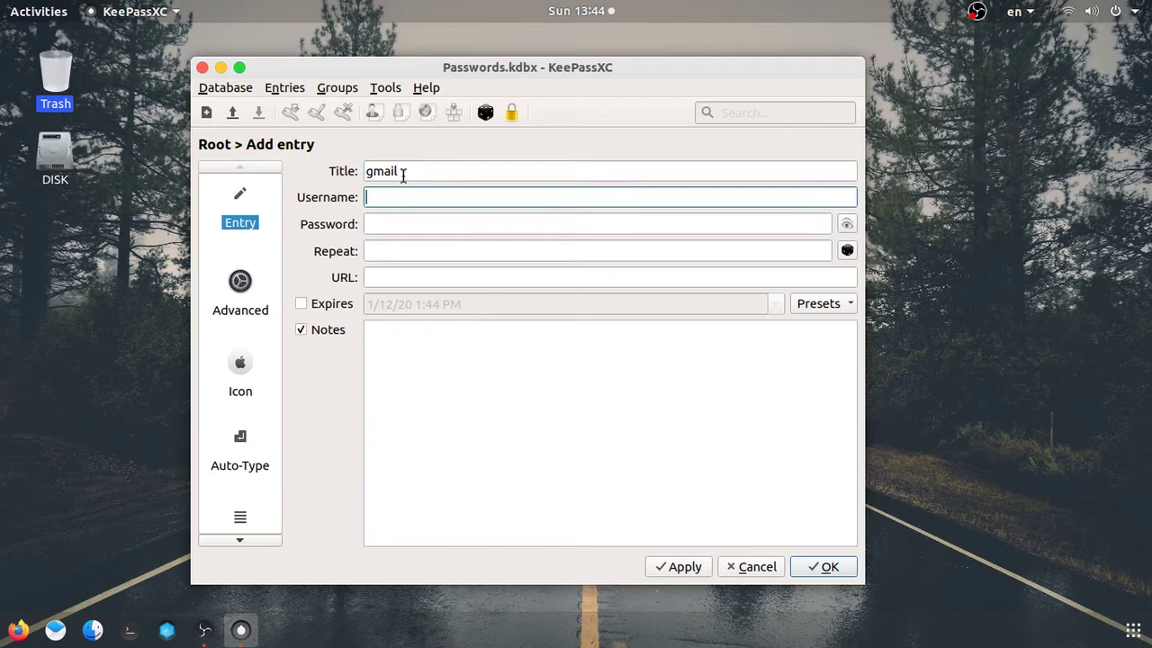
key("Tab")
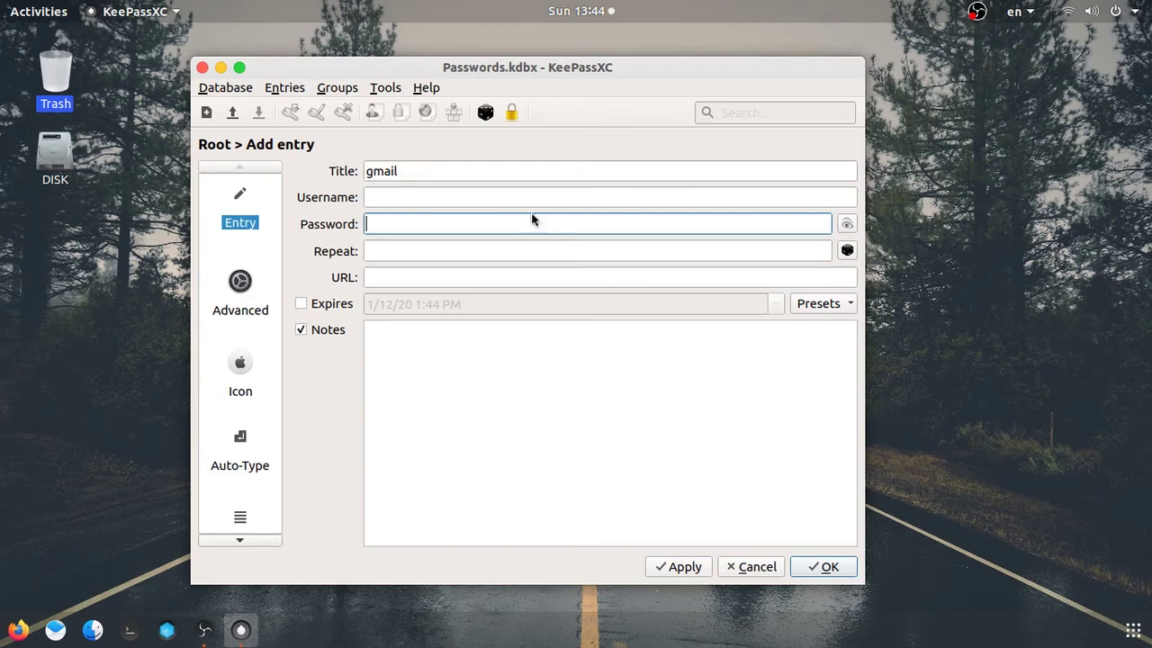
left_click(541, 276)
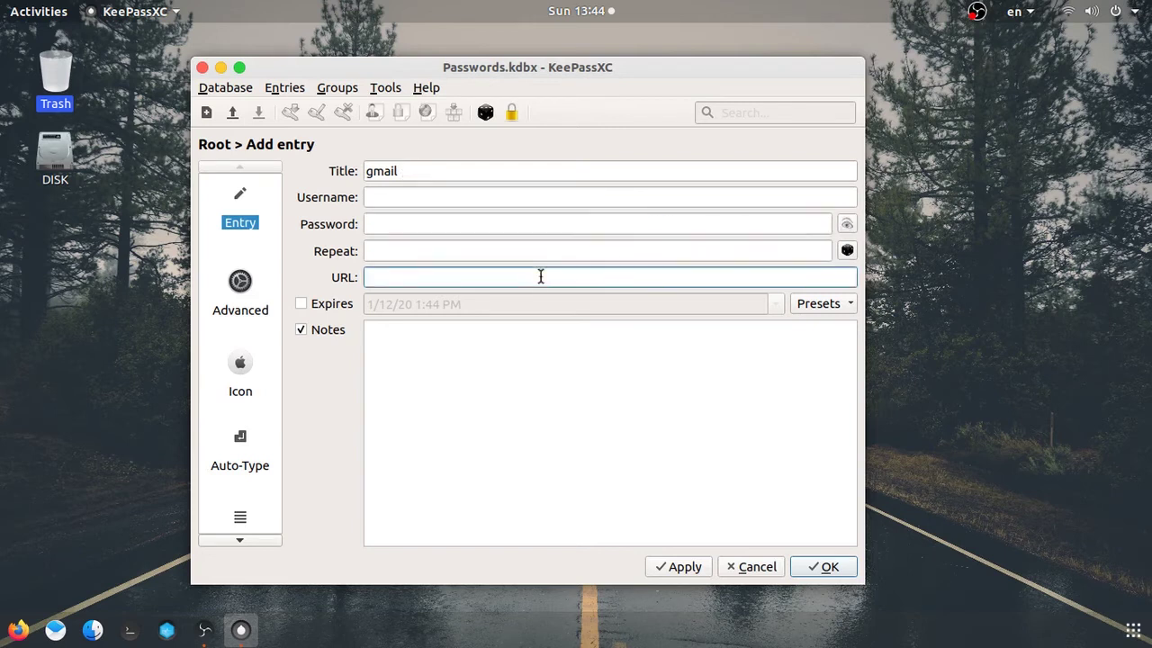
type("www.gmail.com")
key("ctrl+Left")
key("ctrl+Left")
key("ctrl+Left")
key("ctrl+Left")
key("ctrl+Left")
type("https://")
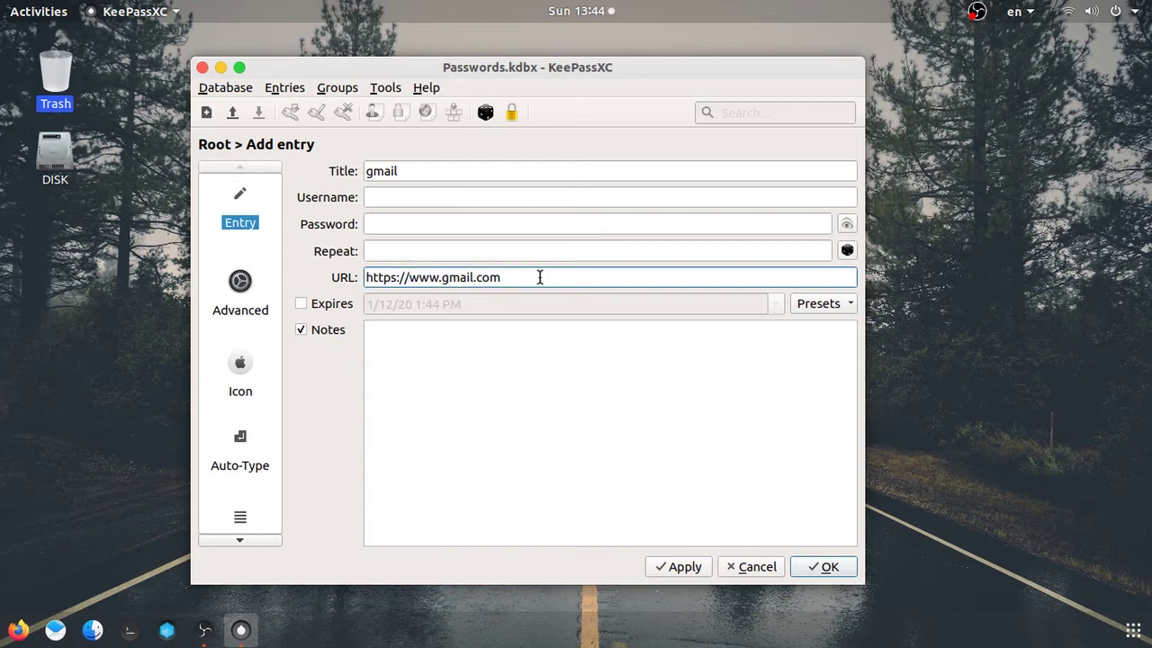
- Open the entry's password generator, set the length to 39 characters, and generate a new password
left_click(846, 225)
left_click(848, 226)
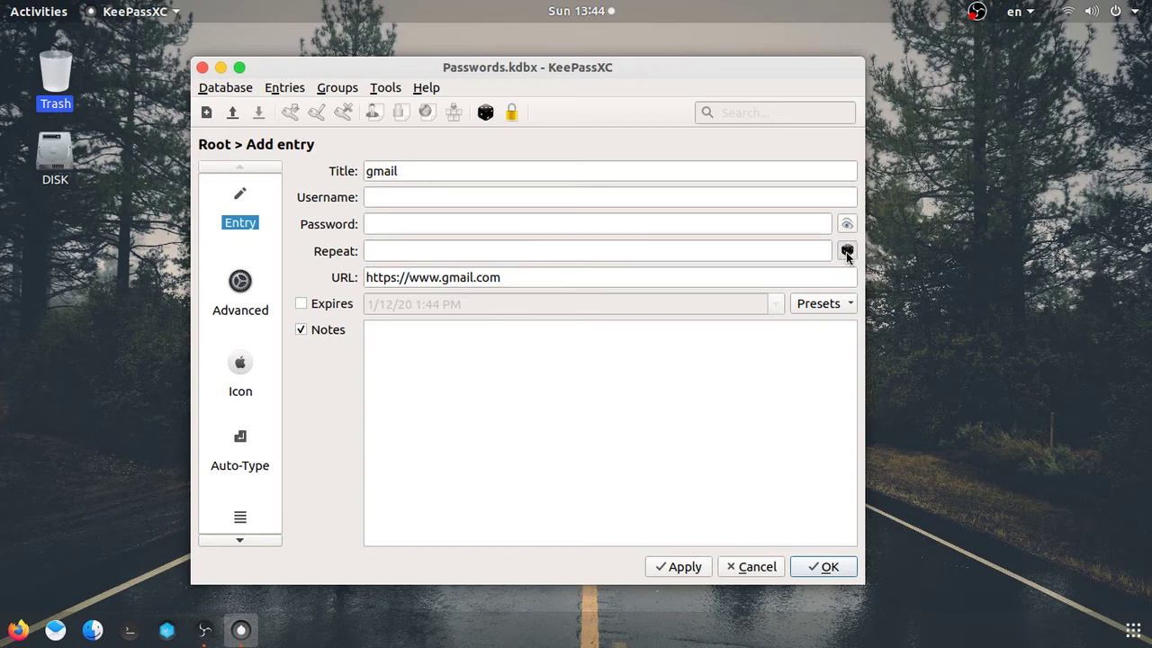
left_click(847, 251)
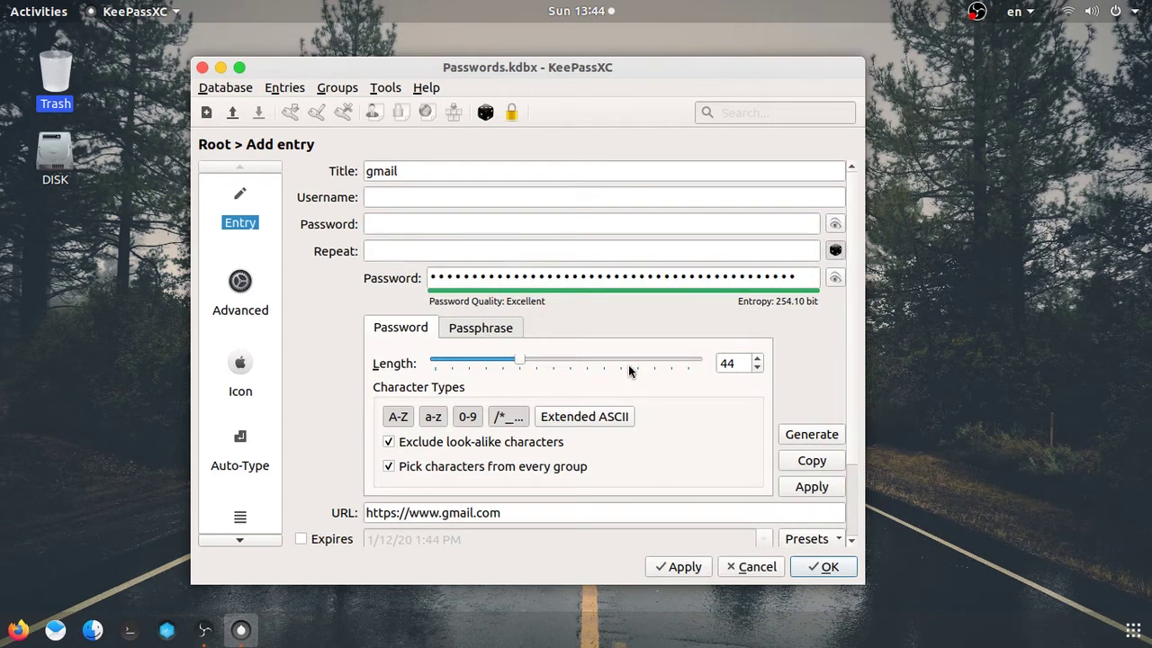
mouse_move(522, 360)
left_mouse_down()
mouse_move(496, 360)
mouse_move(507, 365)
left_mouse_up()
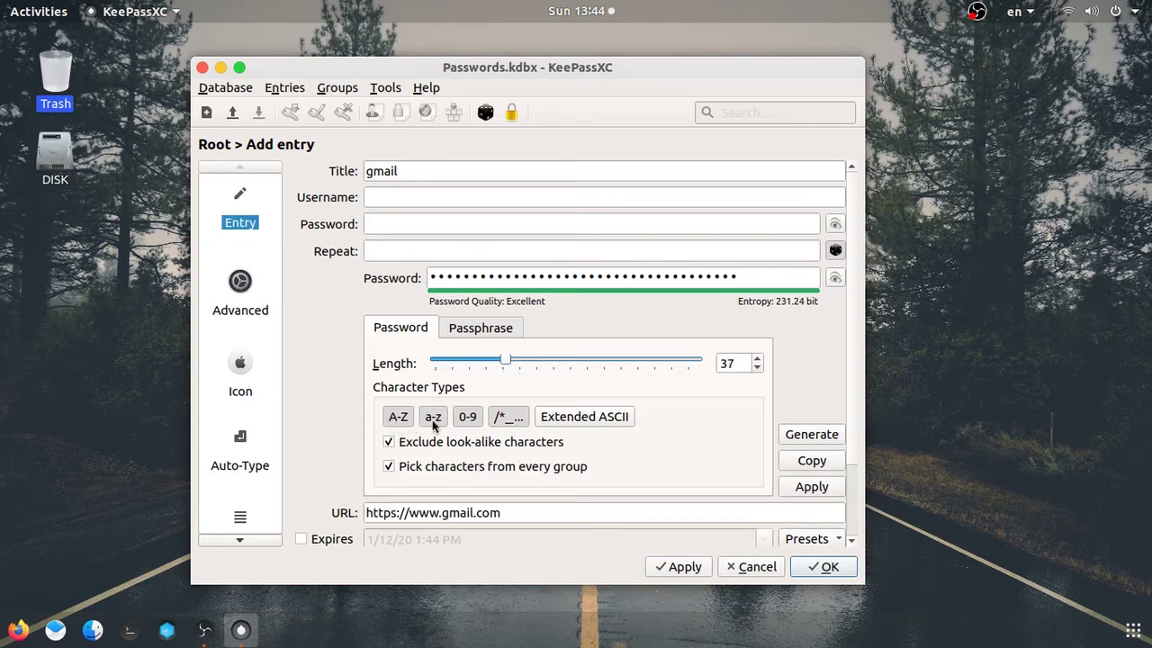
left_click_drag(506, 360, 511, 362)
left_click(814, 433)
left_click(814, 434)
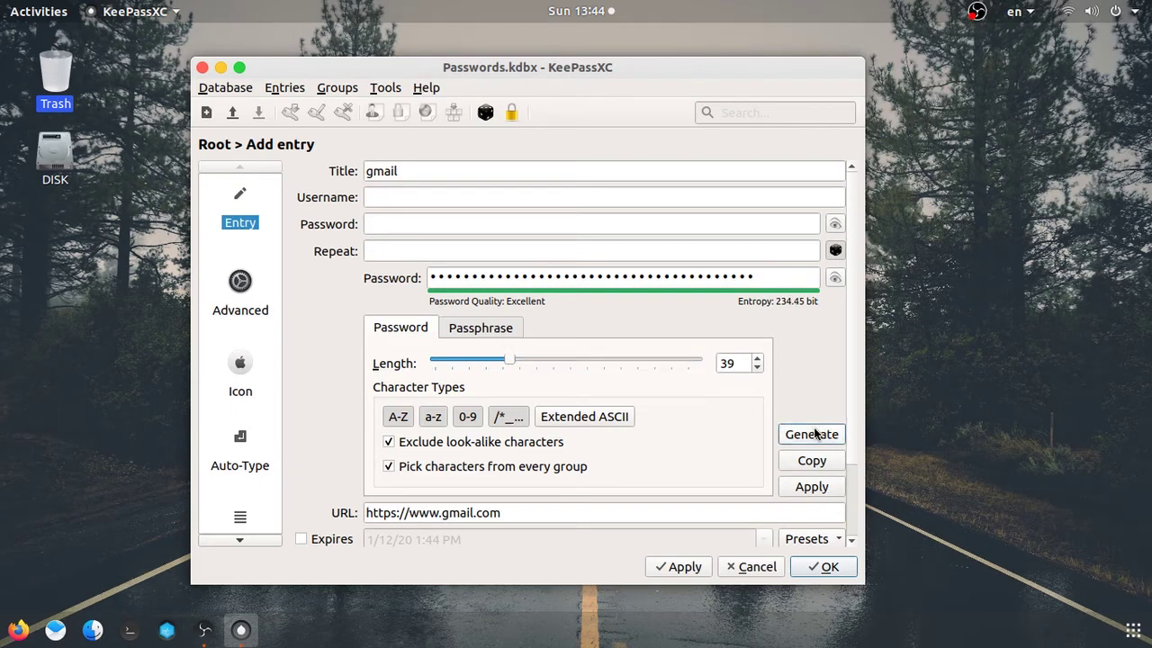
- Reveal the generated password, regenerate it, and raise its length to 128 characters
left_click(835, 280)
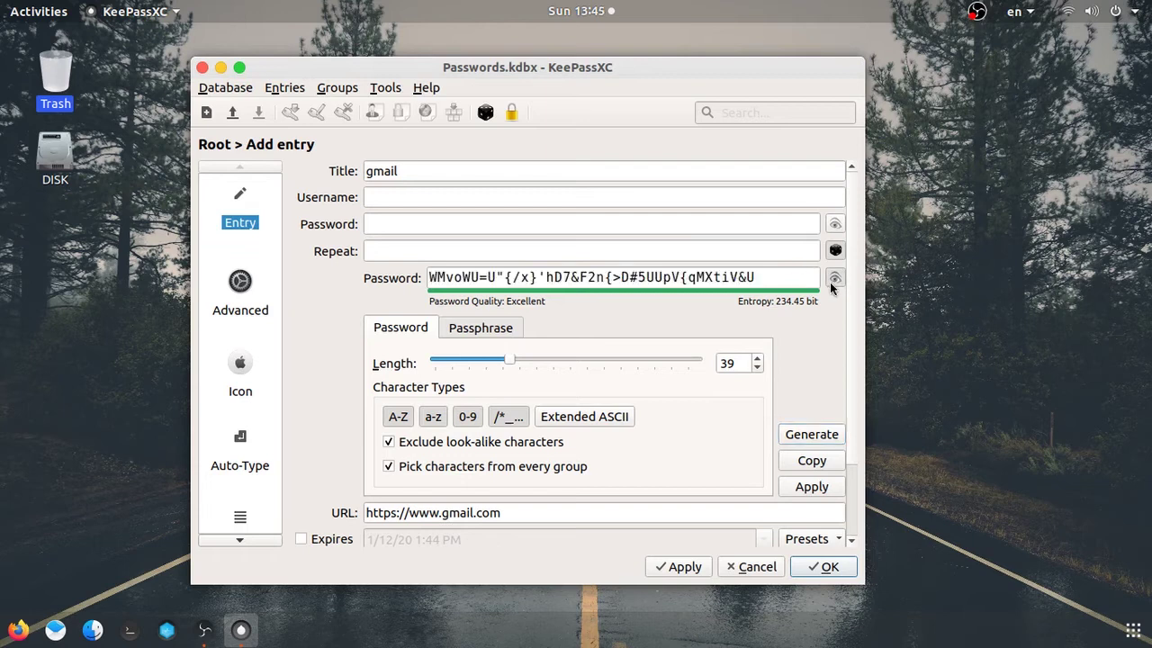
left_click(813, 437)
left_click(813, 436)
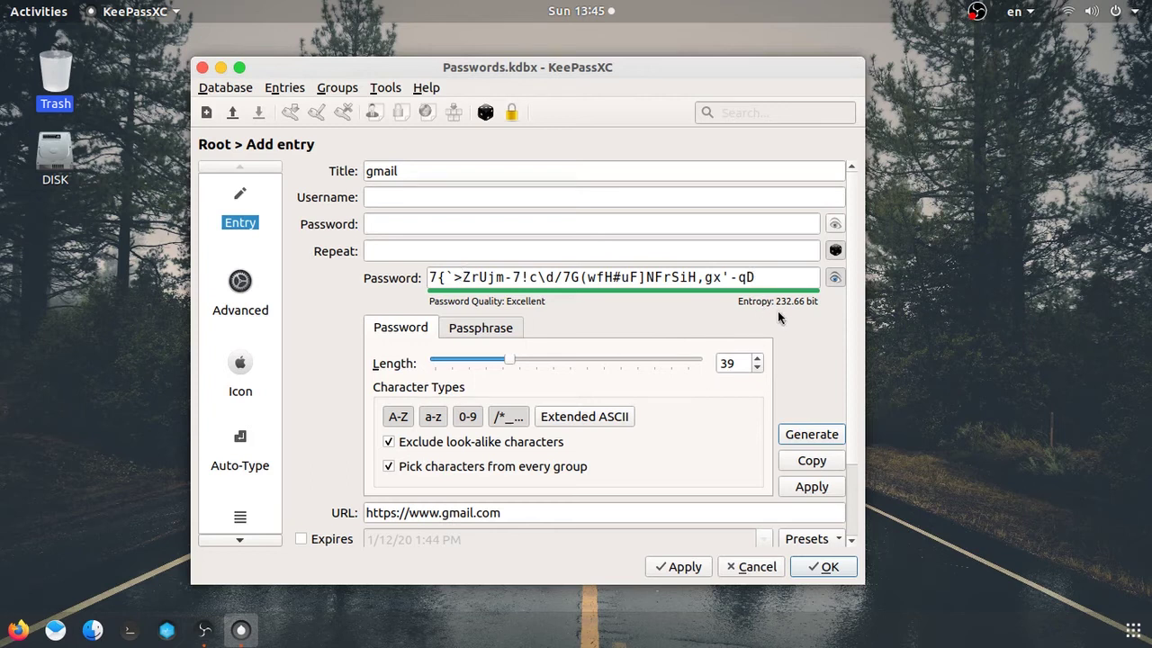
left_click_drag(510, 360, 706, 361)
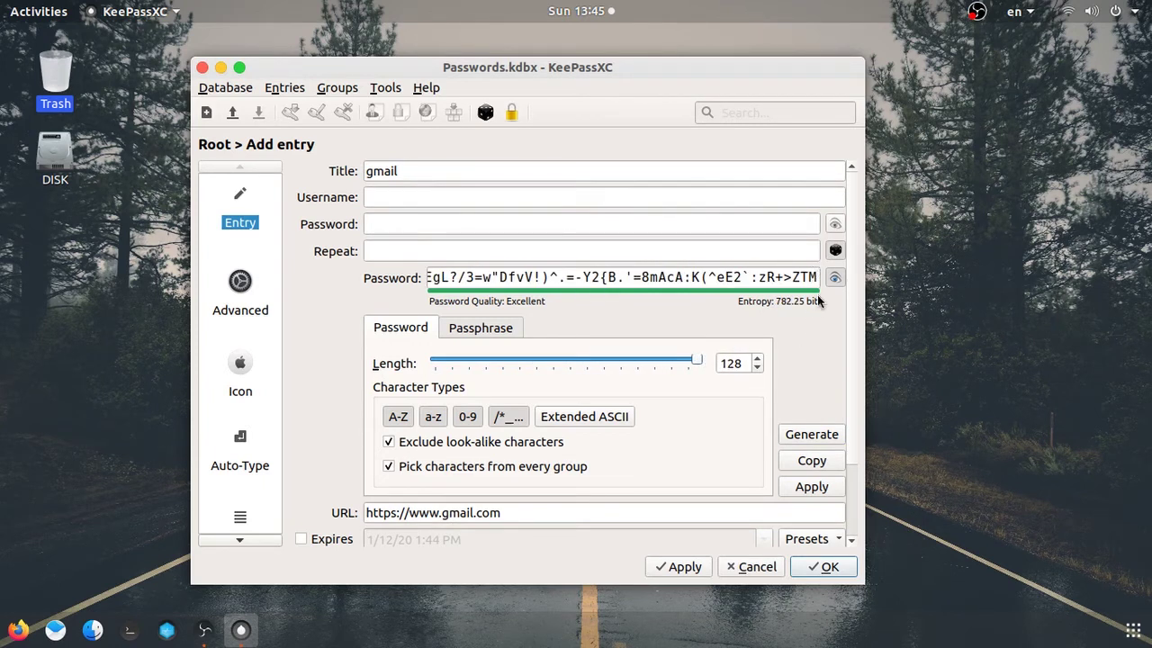
left_click_drag(817, 277, 410, 272)
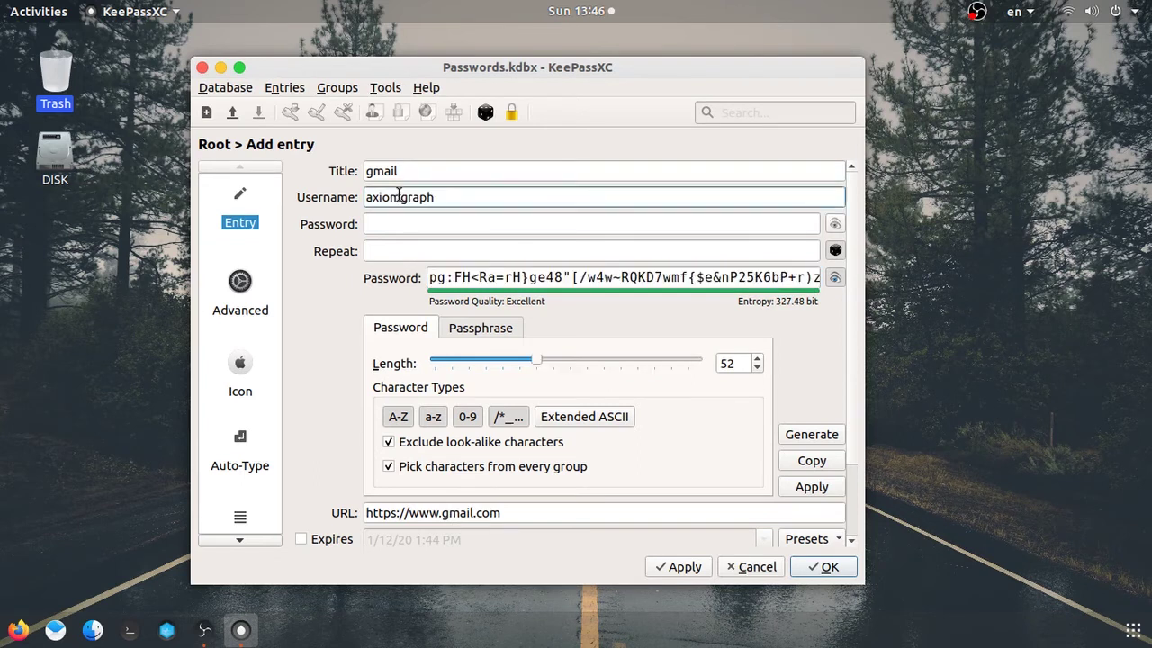
- Apply the generated password to the gmail entry's password fields and save the entry
key("Tab")
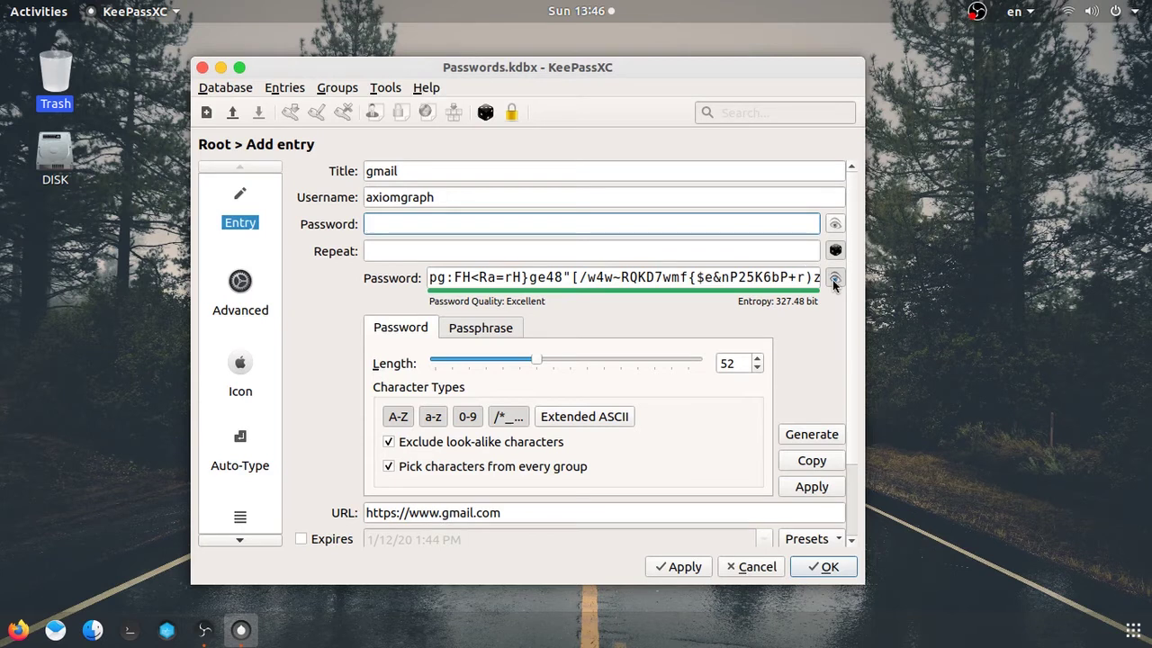
left_click(812, 486)
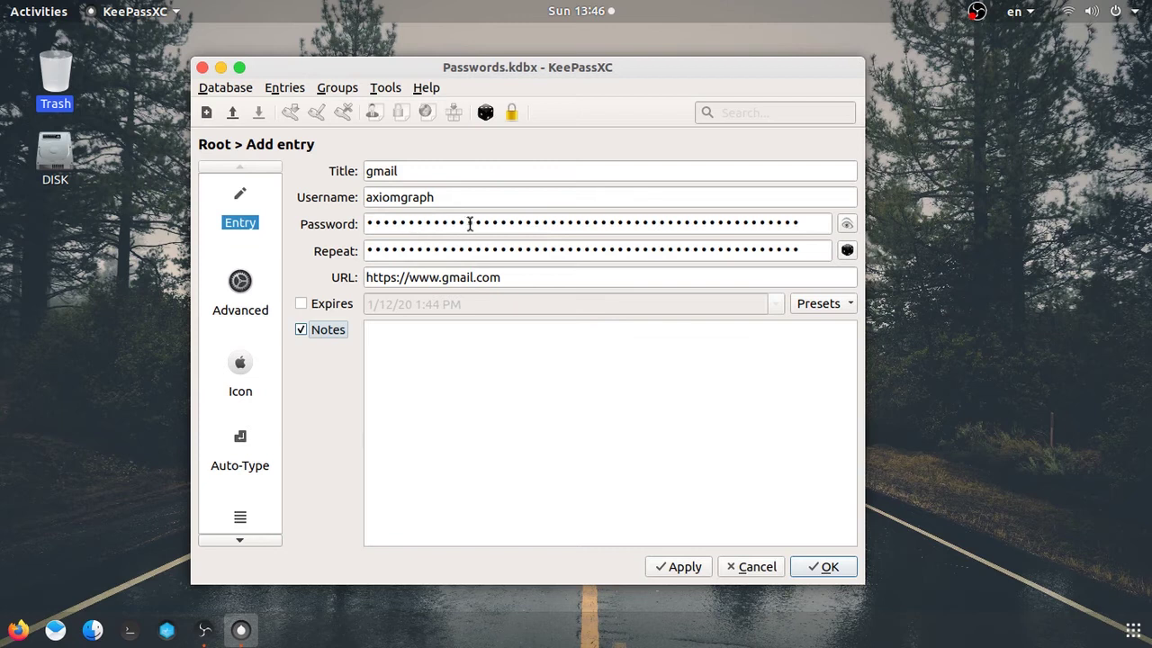
left_click(679, 566)
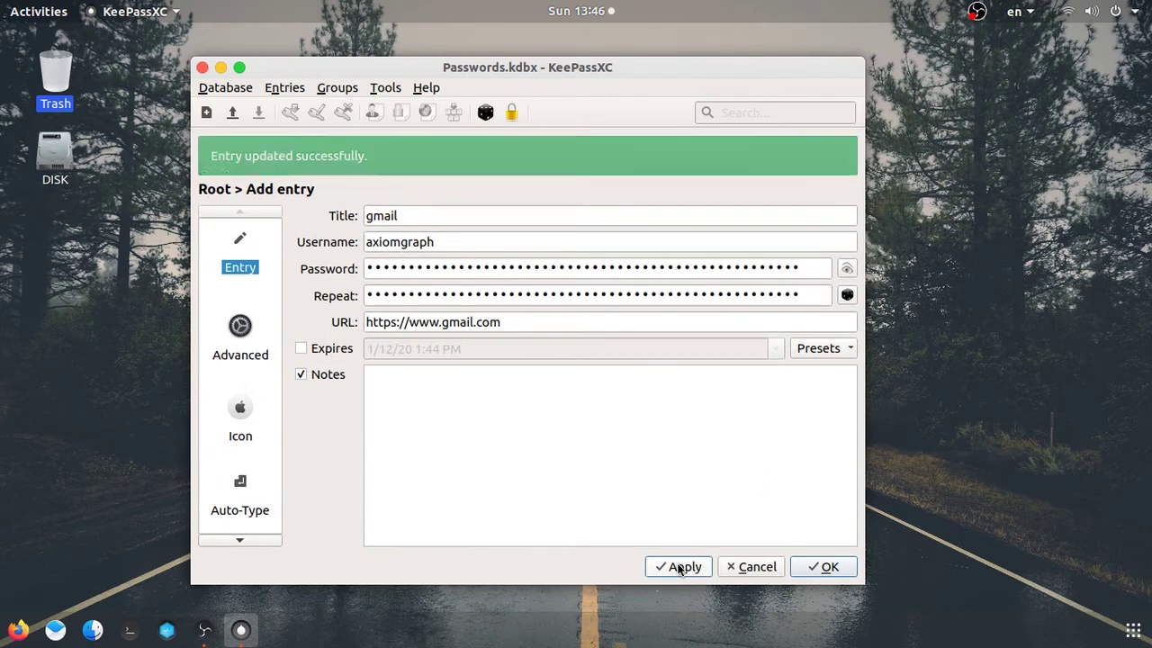
left_click(826, 567)
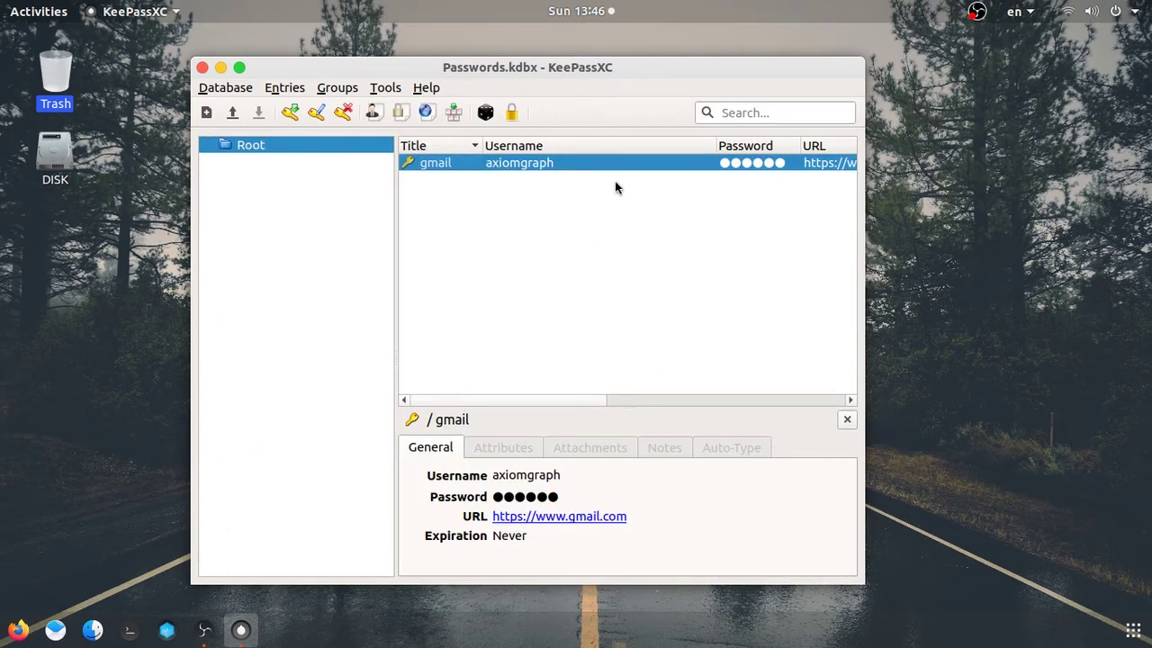
right_click(544, 197)
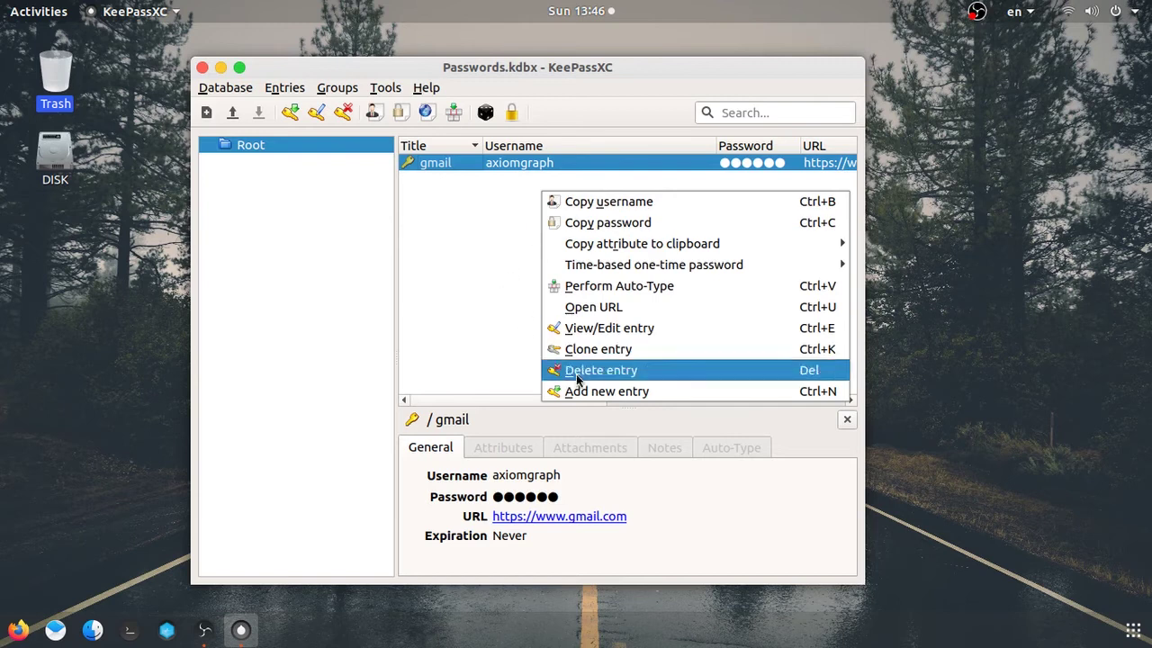
left_click(599, 393)
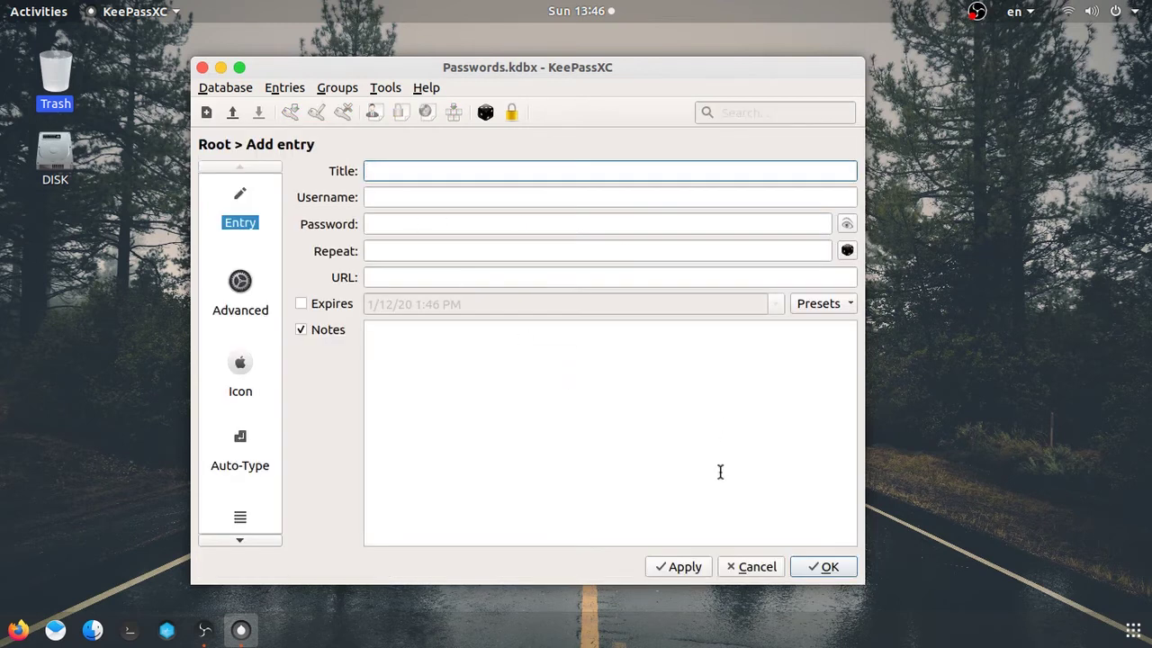
left_click(752, 567)
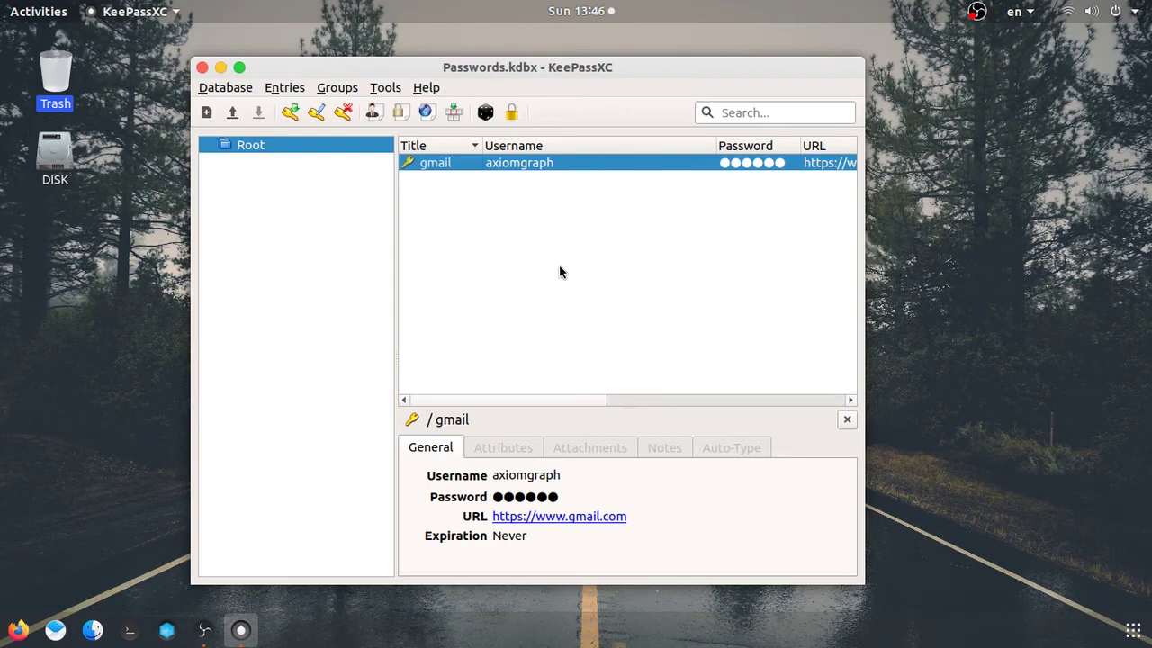
- Open the gmail entry to review its details, clone the entry, and delete the original
right_click(487, 168)
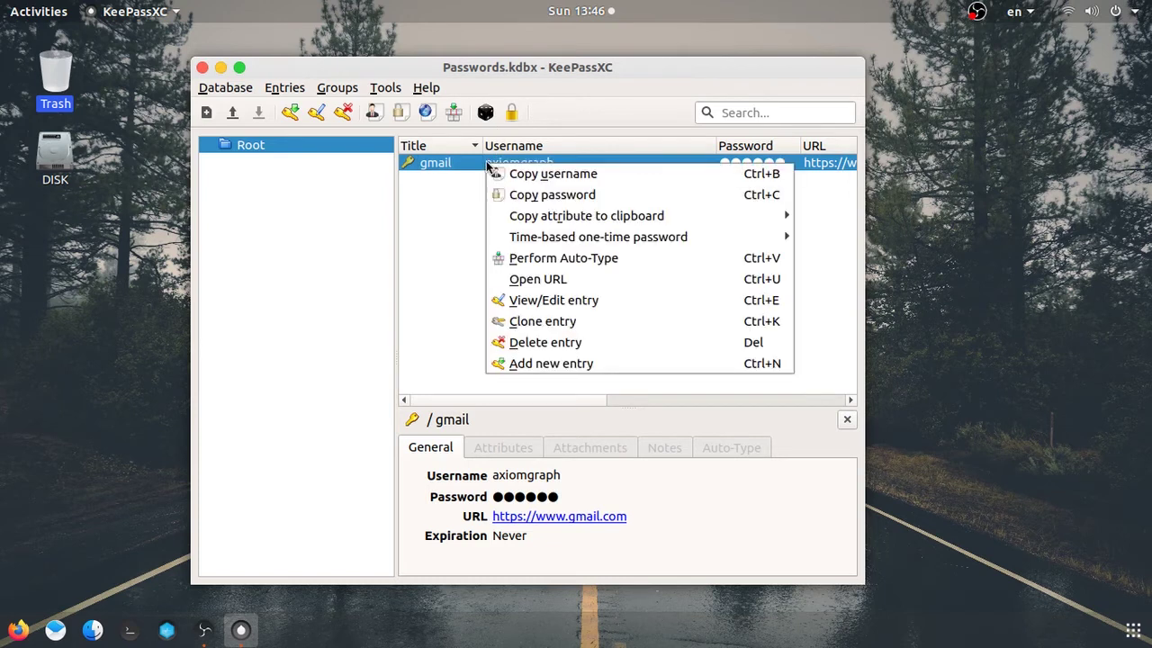
left_click(453, 162)
right_click(453, 163)
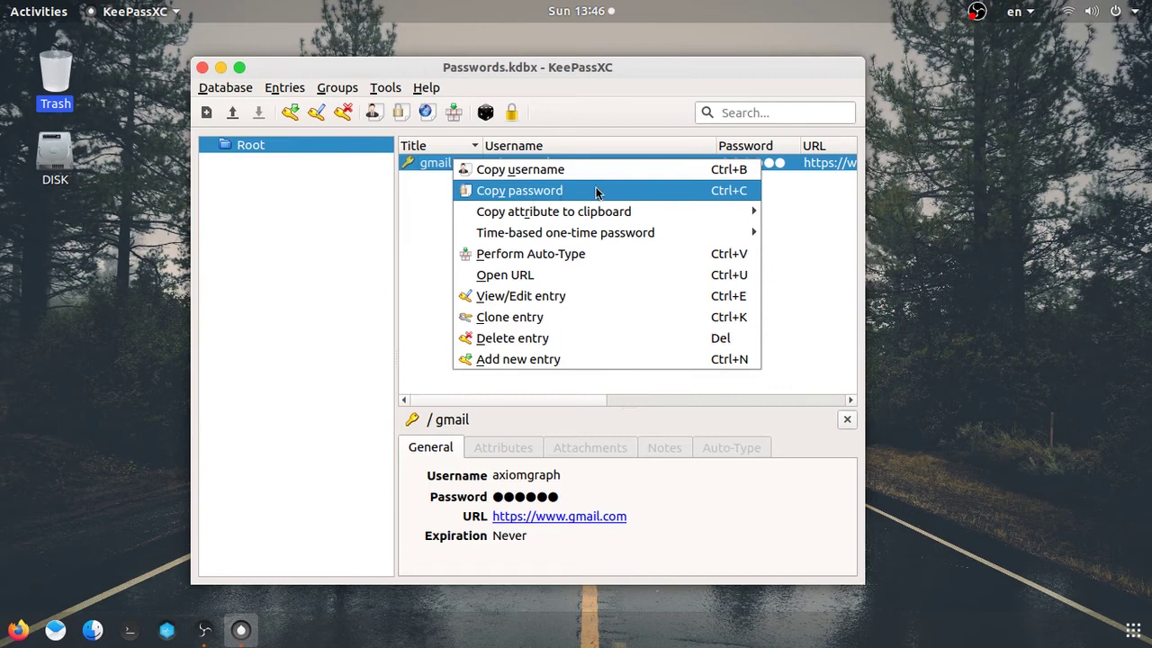
mouse_move(599, 216)
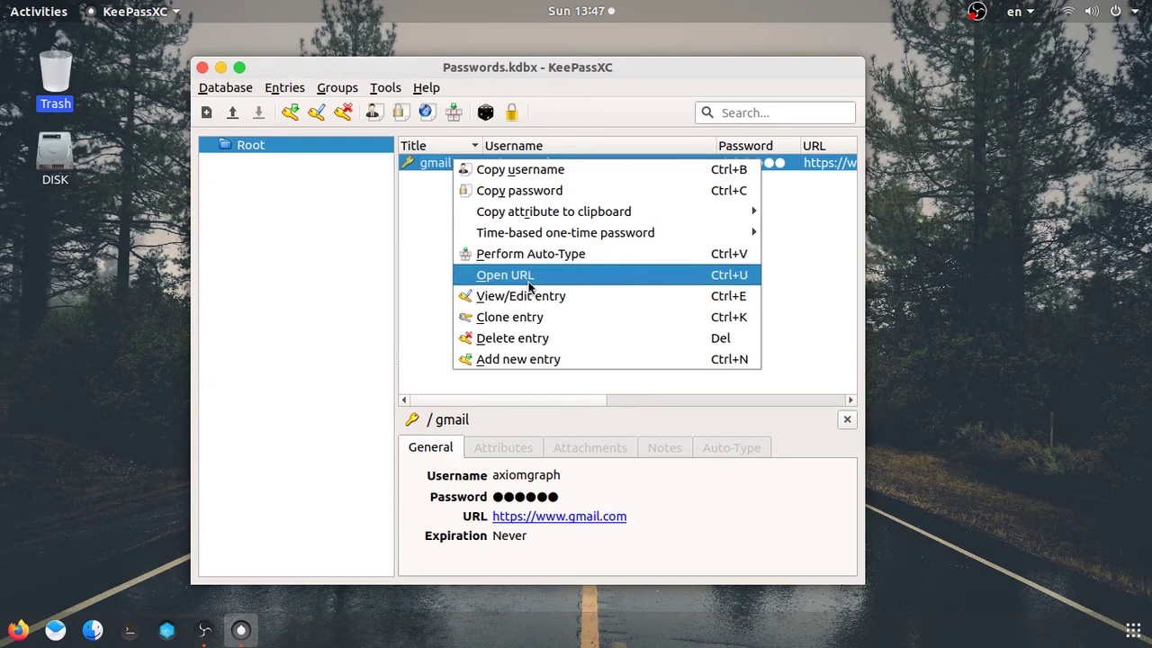
left_click(571, 299)
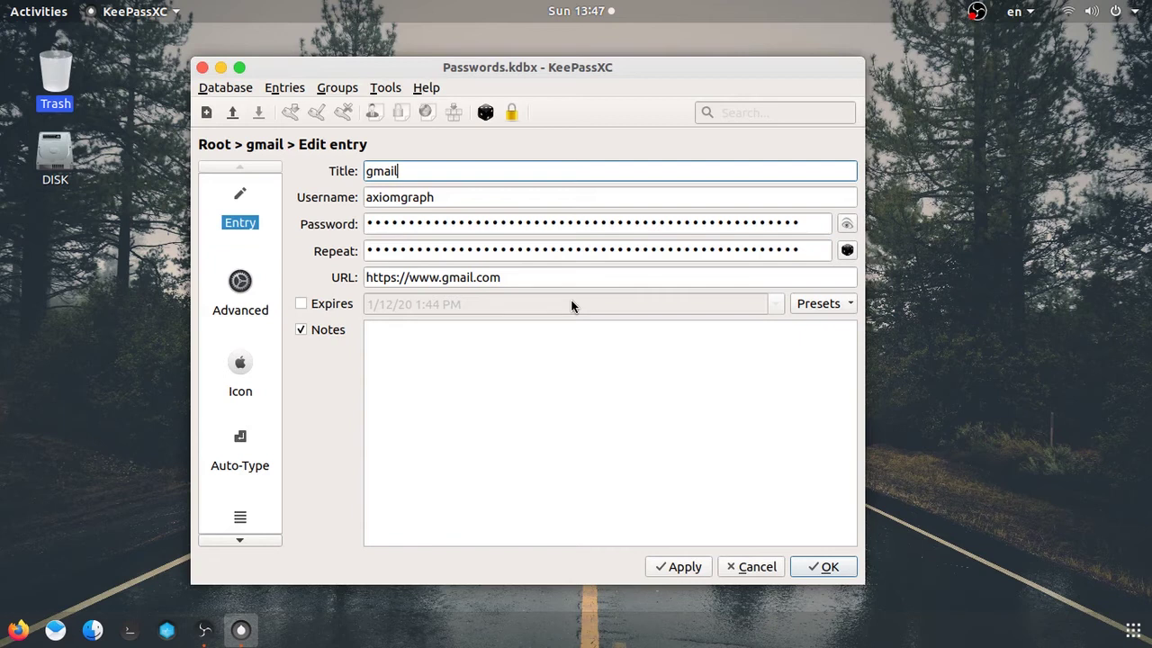
key("Return")
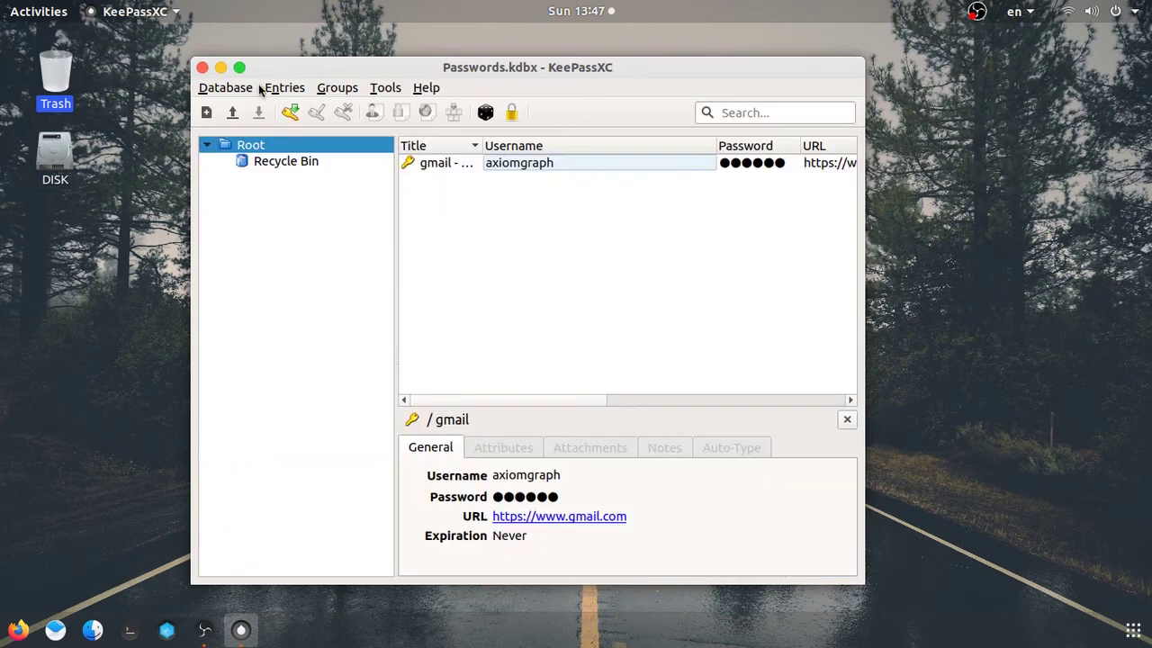
left_click(221, 91)
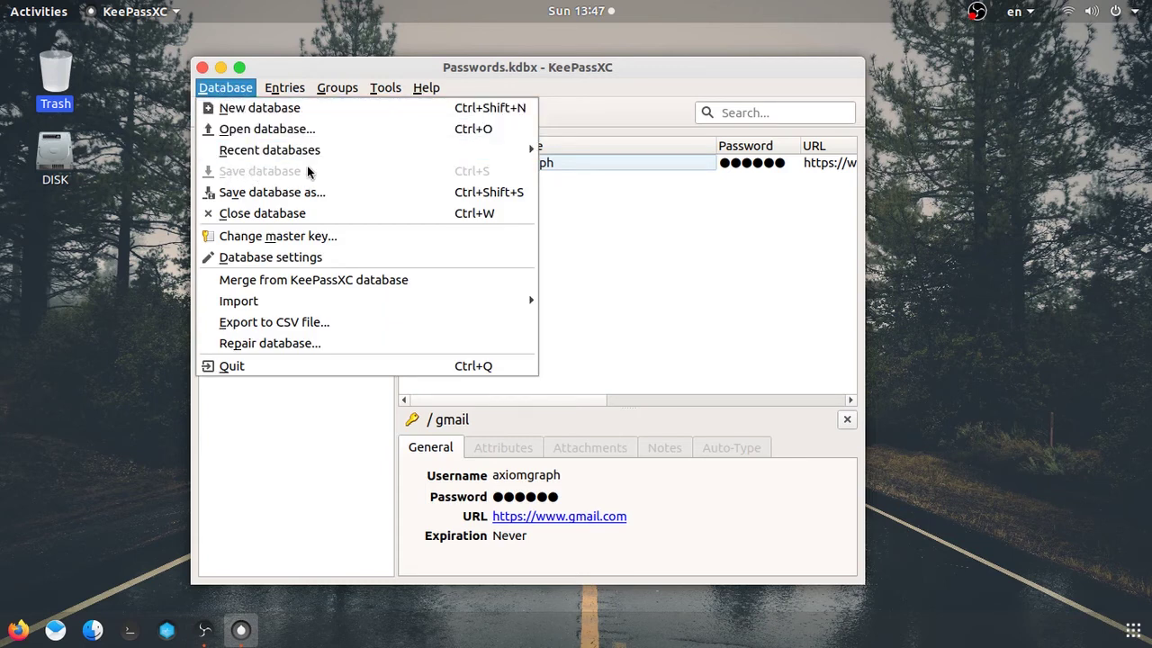
left_click(309, 235)
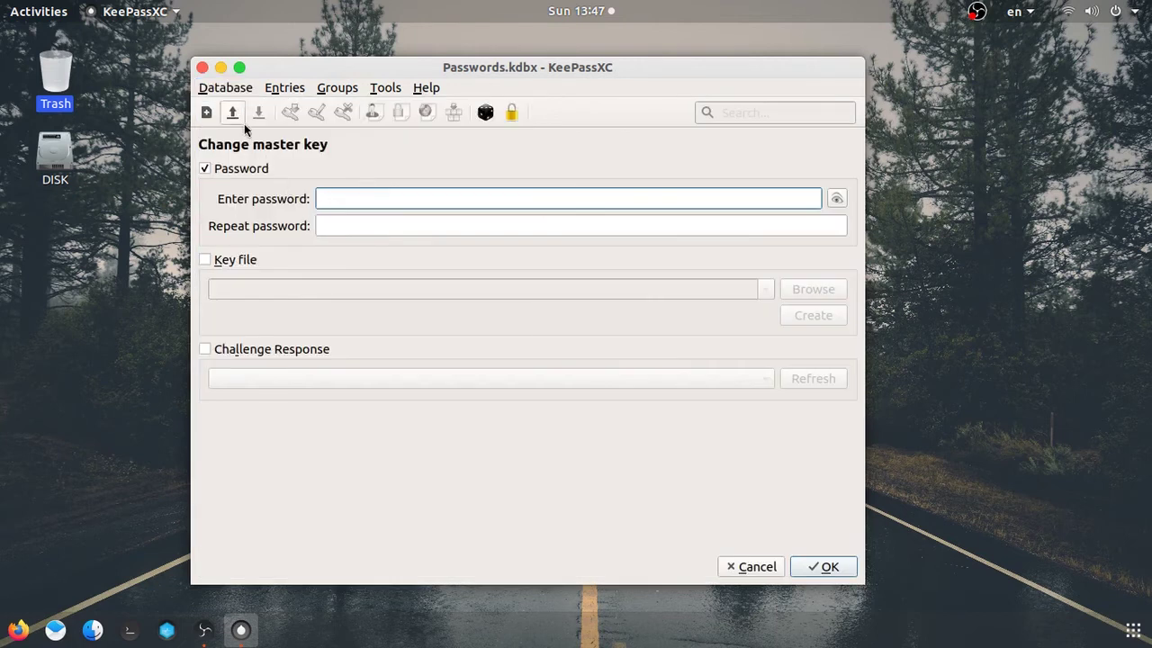
left_click(732, 561)
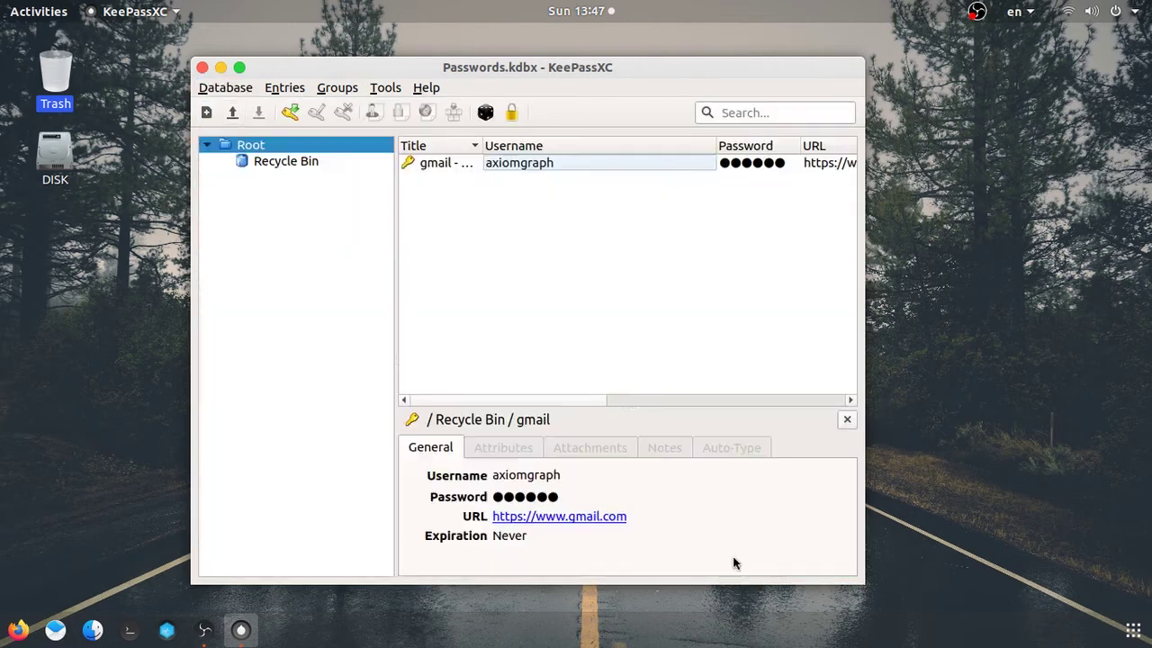
- Save a copy of the database as Passwords.kdbx on the 4.0 GB Volume
left_click(216, 89)
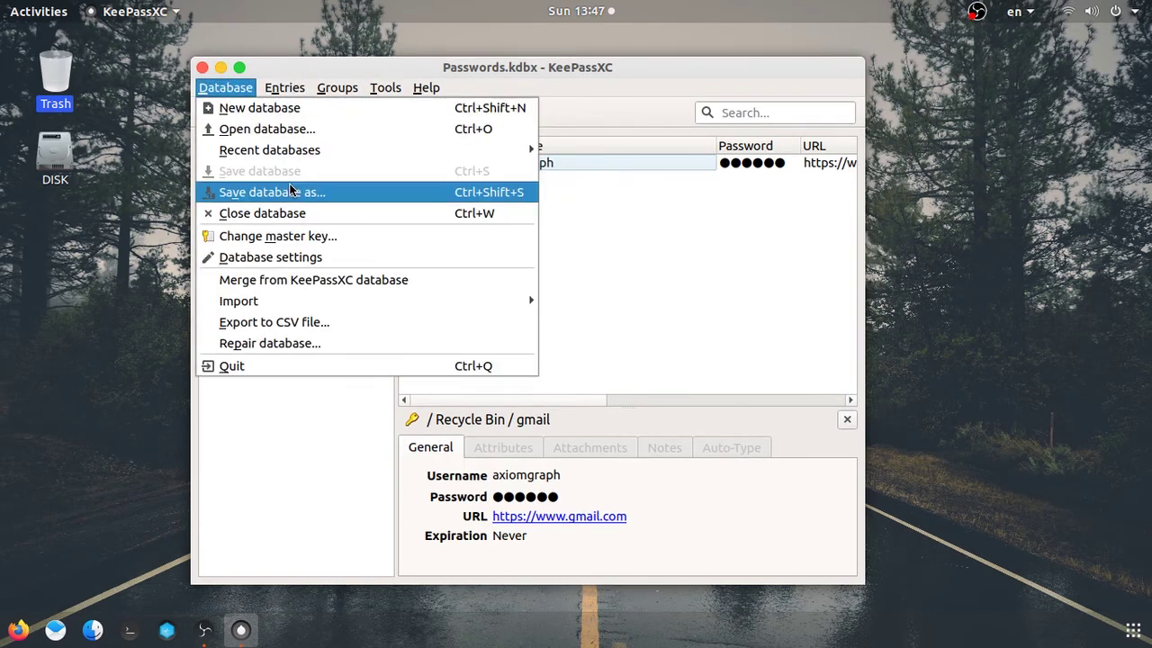
key("Escape")
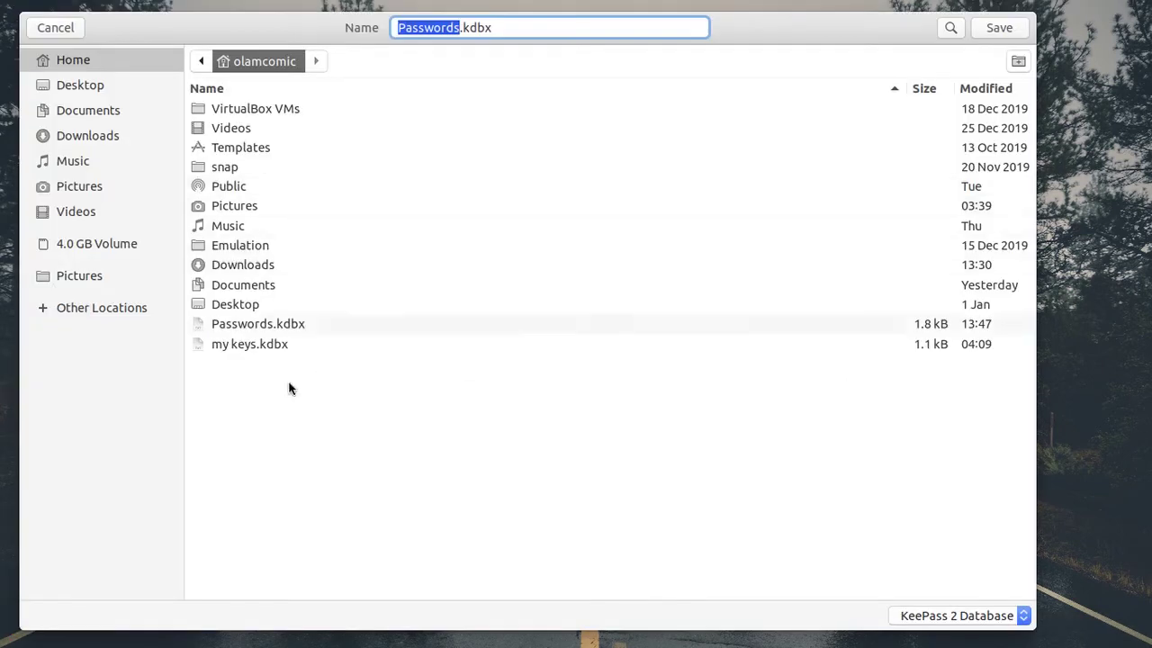
left_click(96, 244)
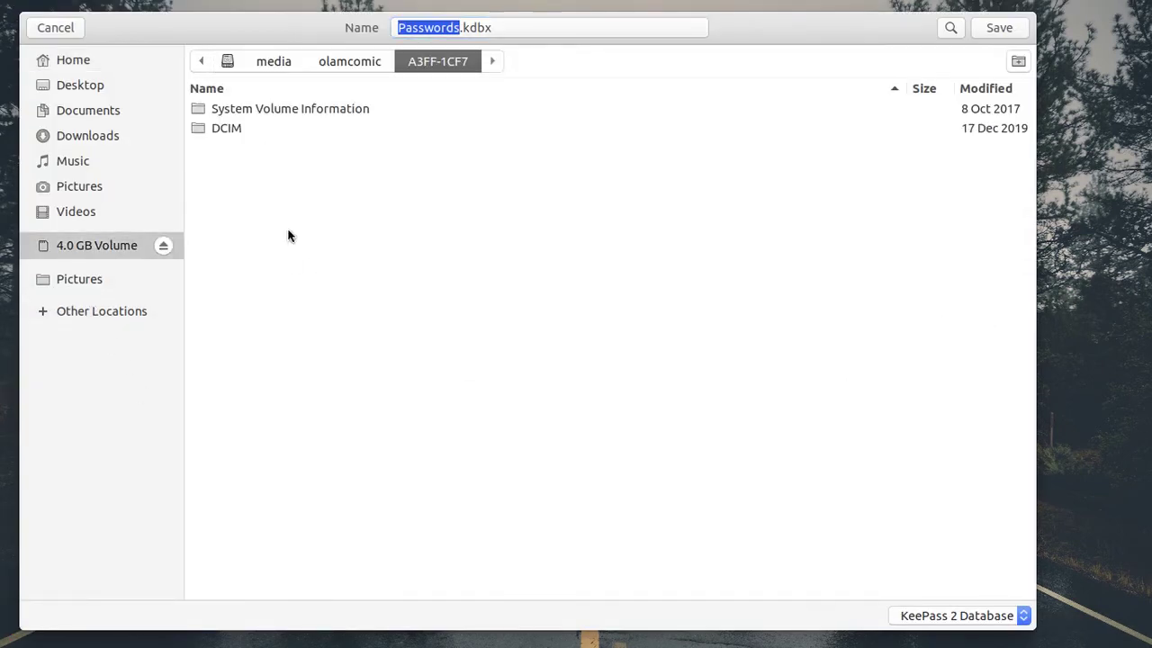
left_click(1001, 28)
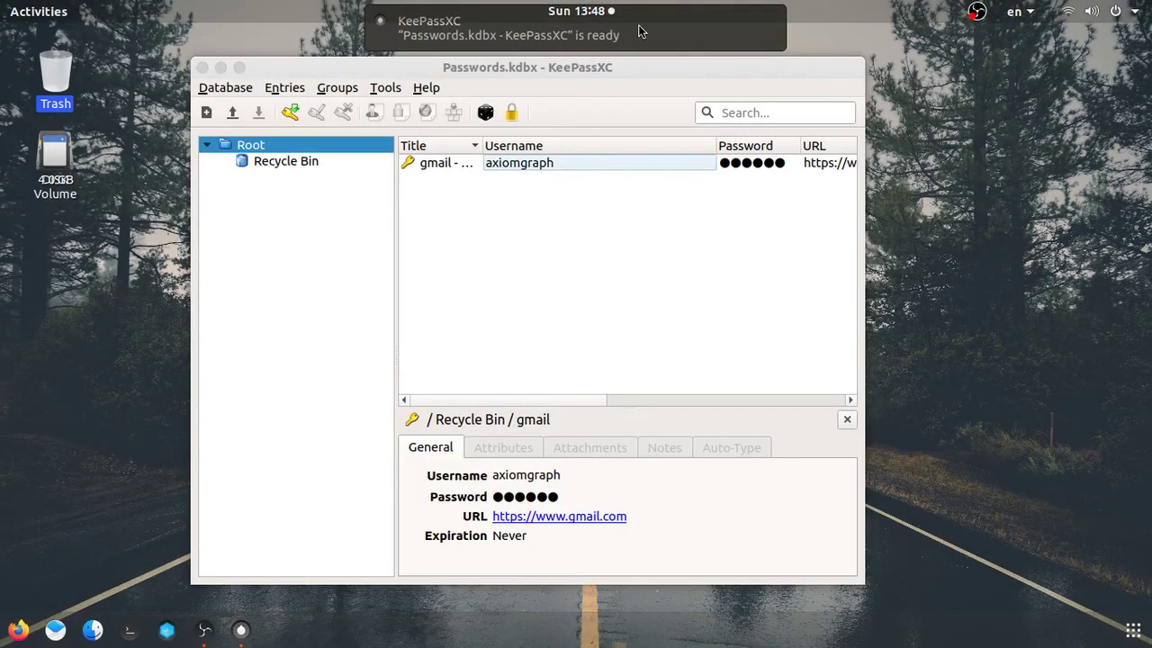
left_click(381, 300)
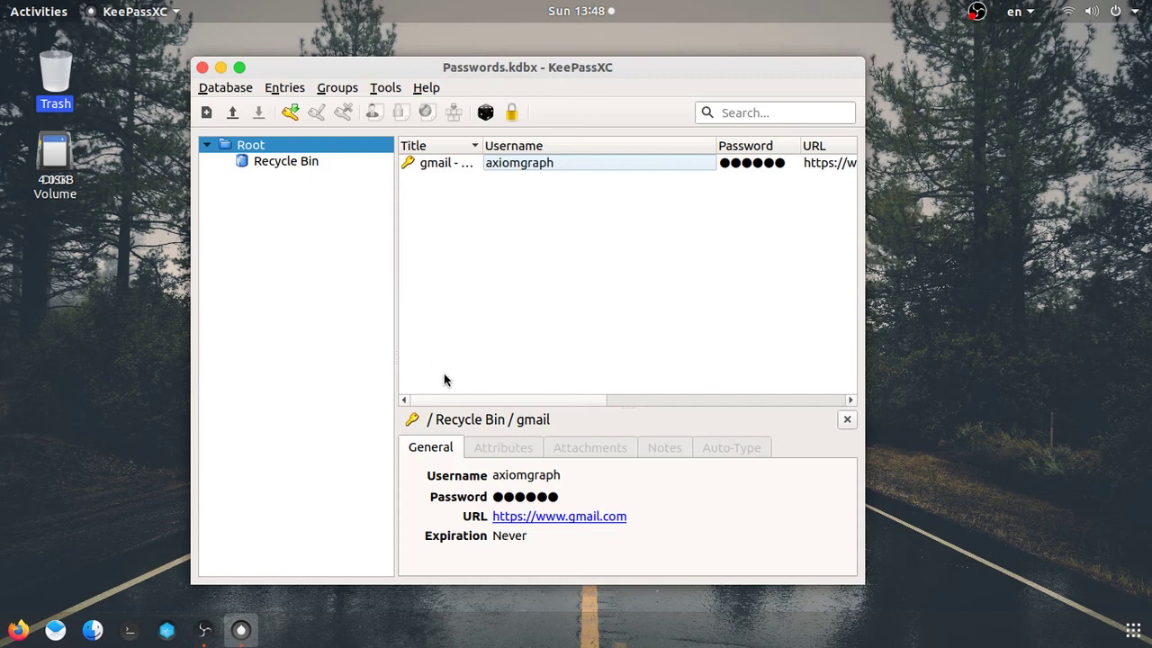
- Close KeePassXC, switch to the Files app, and locate Passwords.kdbx on the 4.0 GB Volume
left_click(202, 68)
left_click(92, 630)
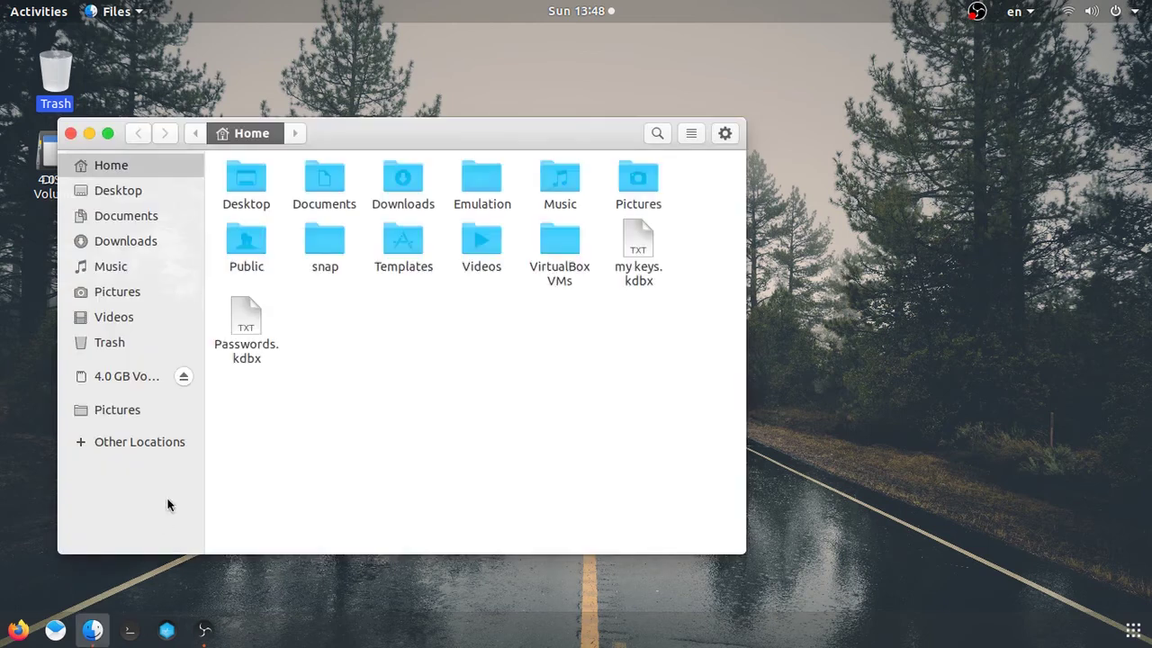
left_click(120, 376)
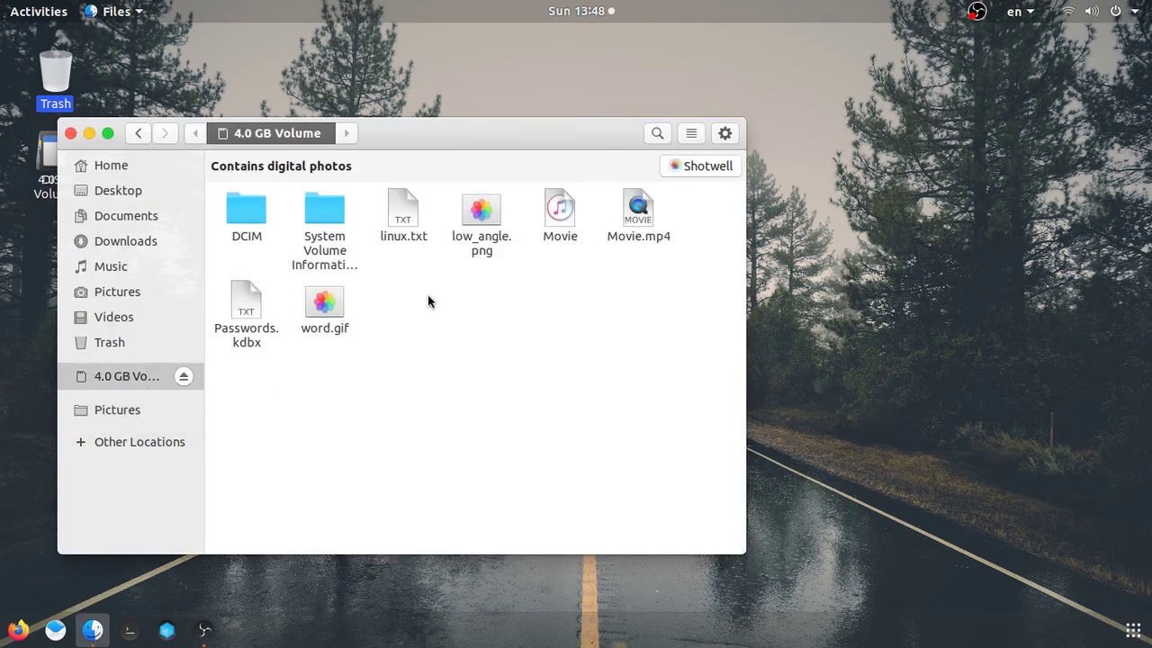
right_click(243, 306)
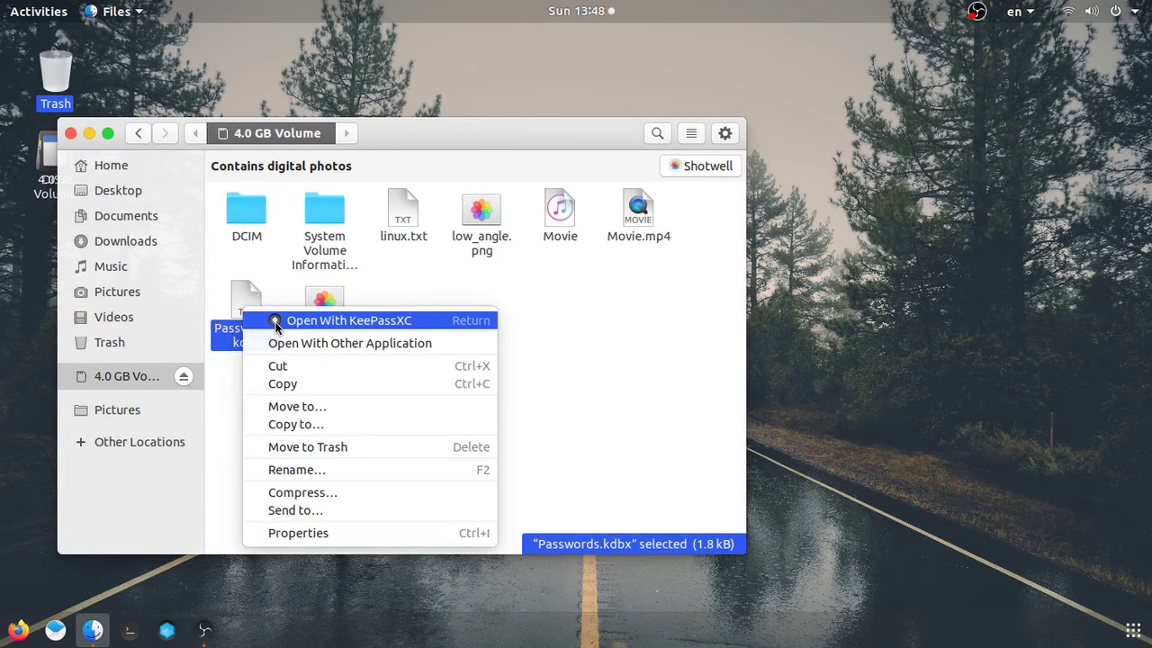
left_click(553, 468)
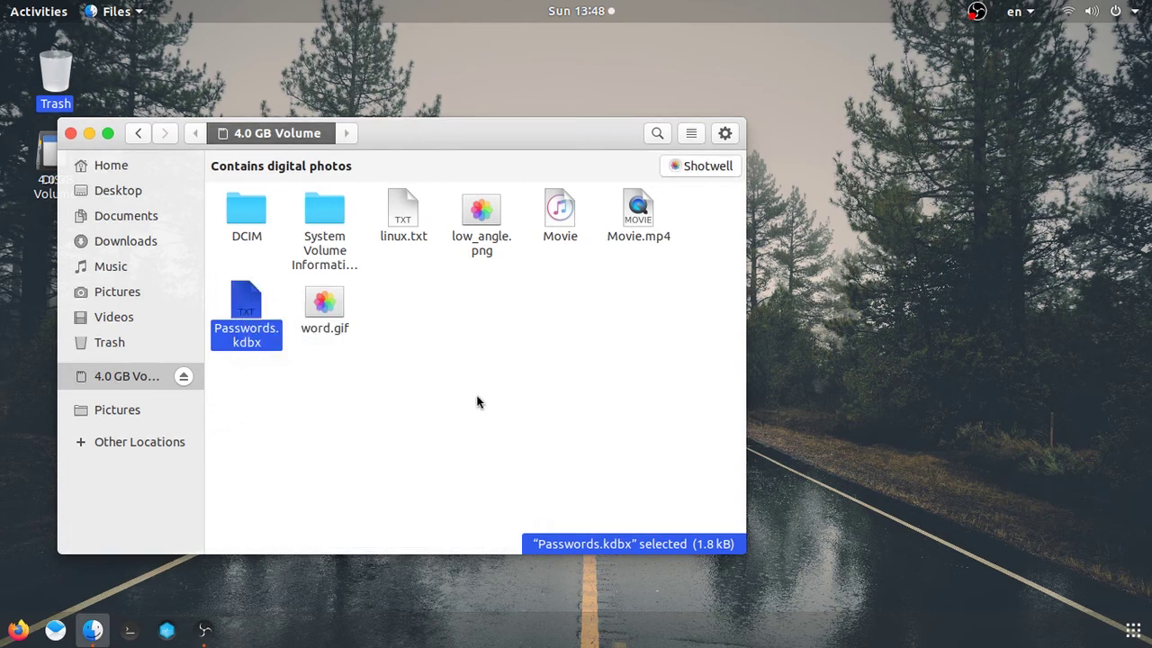
- Open a terminal in the 4.0 GB Volume folder, run less Passwords.kdbx, and decline to view it as a binary file
right_click(458, 385)
left_click(530, 491)
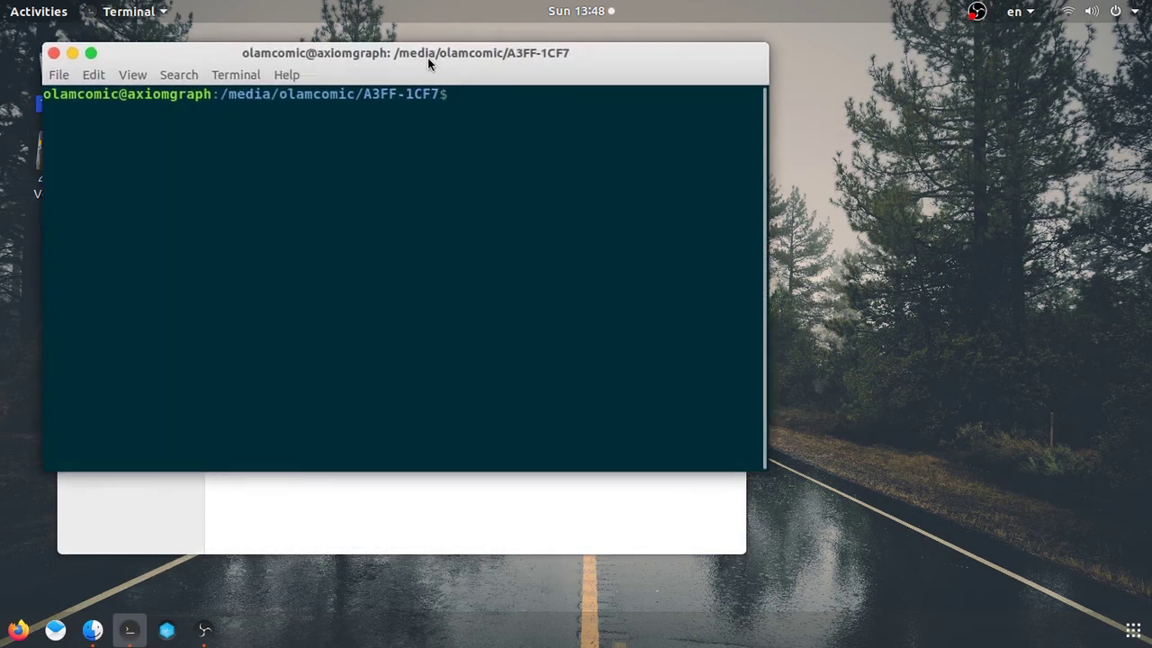
left_click_drag(427, 58, 1025, 162)
type("les")
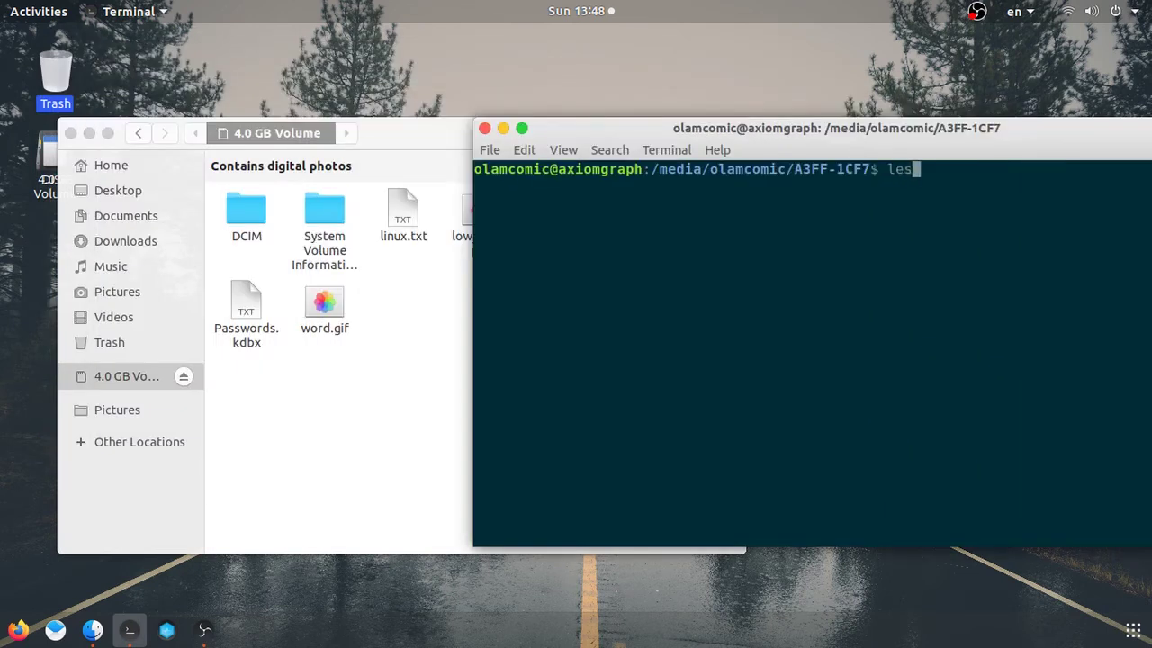
type("s Passwords.kdbx")
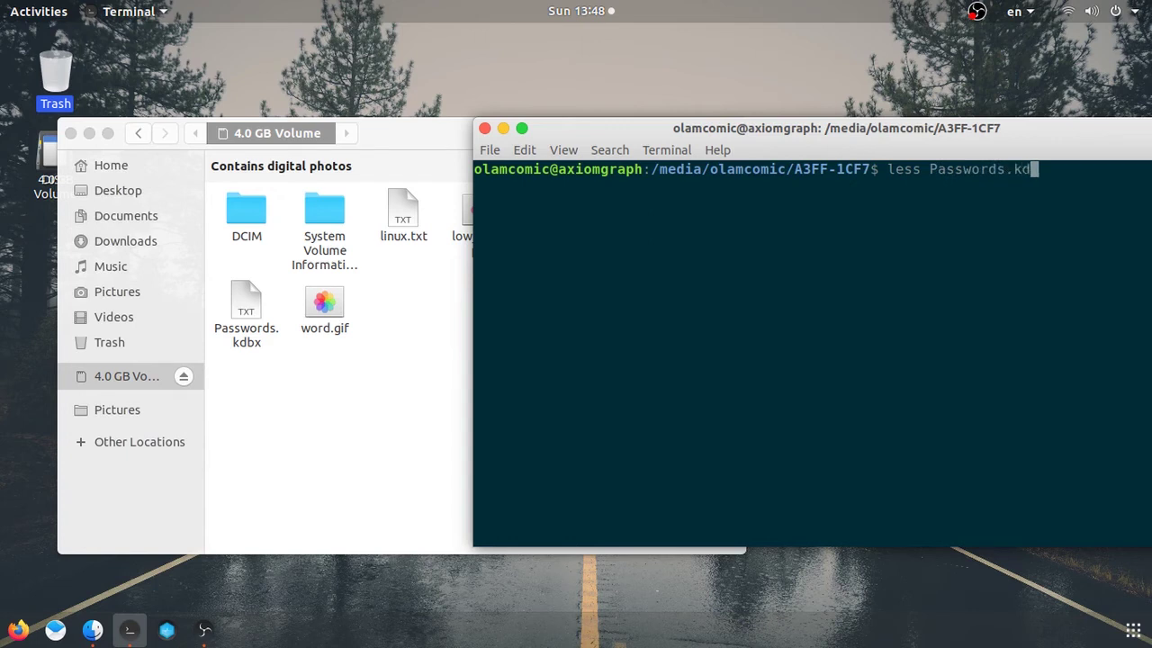
key("Return")
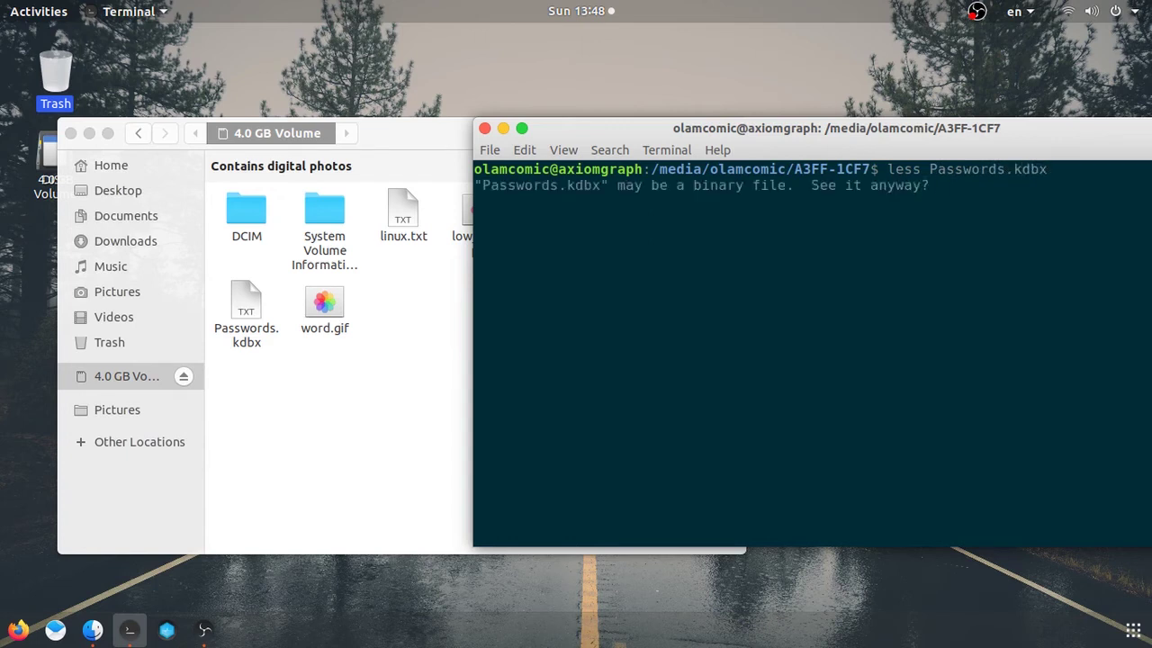
key("n")
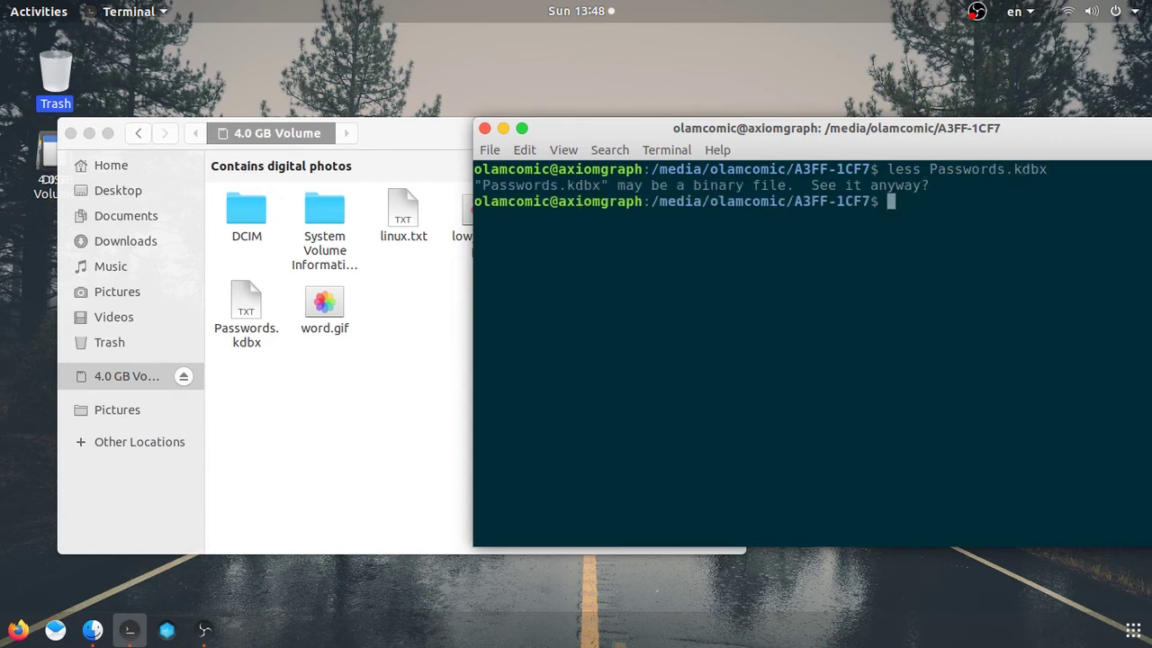
- Rerun less Passwords.kdbx, accept viewing the binary file, examine its raw contents to the end, and quit the viewer
key("Up")
key("Return")
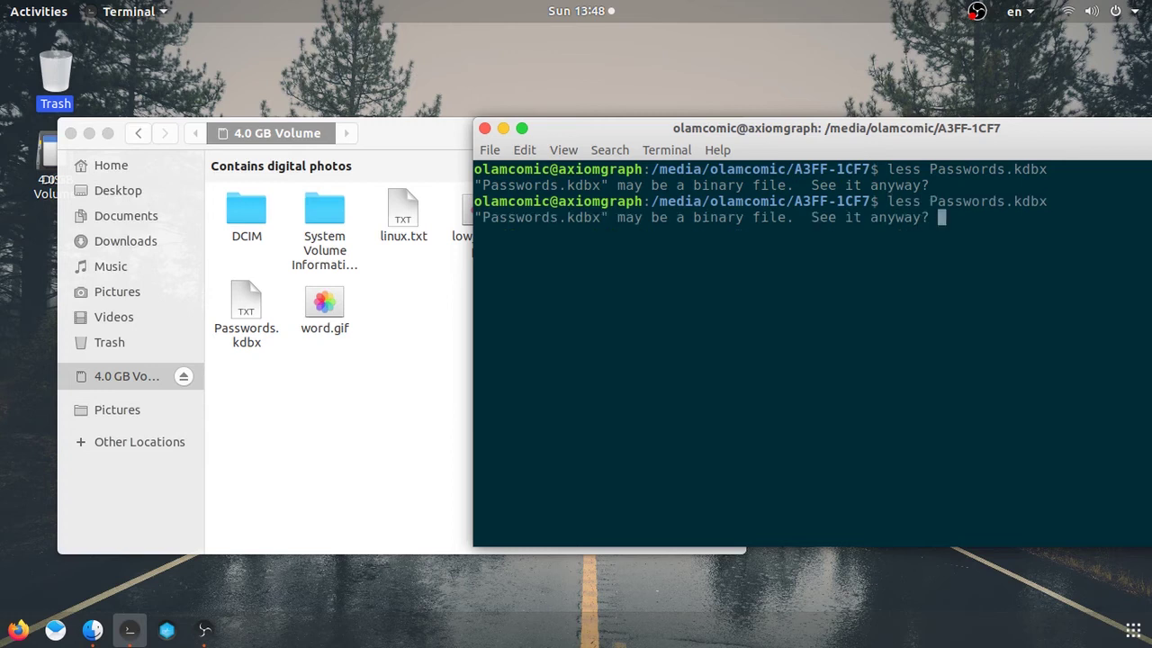
key("y")
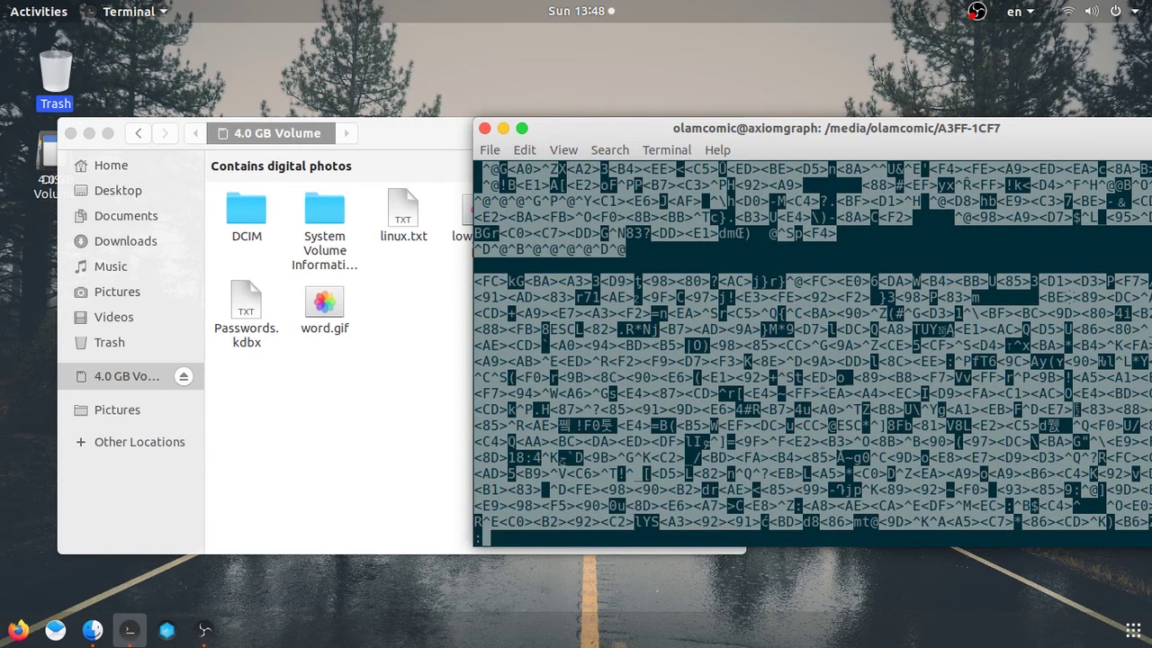
key("Down")
key("Down")
key("Down")
key("Down")
key("Down")
key("Down")
key("Down")
key("Down")
key("Down")
key("Down")
key("Down")
key("Down")
key("Down")
key("Down")
key("Down")
key("Down")
key("Down")
key("Down")
key("Down")
key("Down")
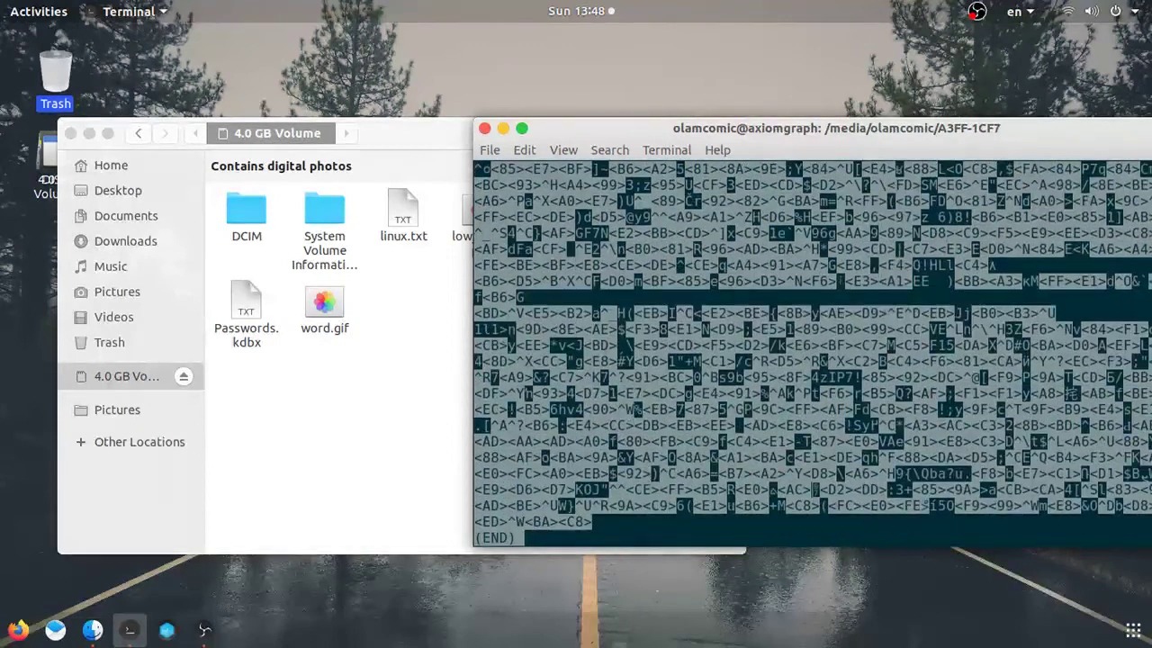
key("q")
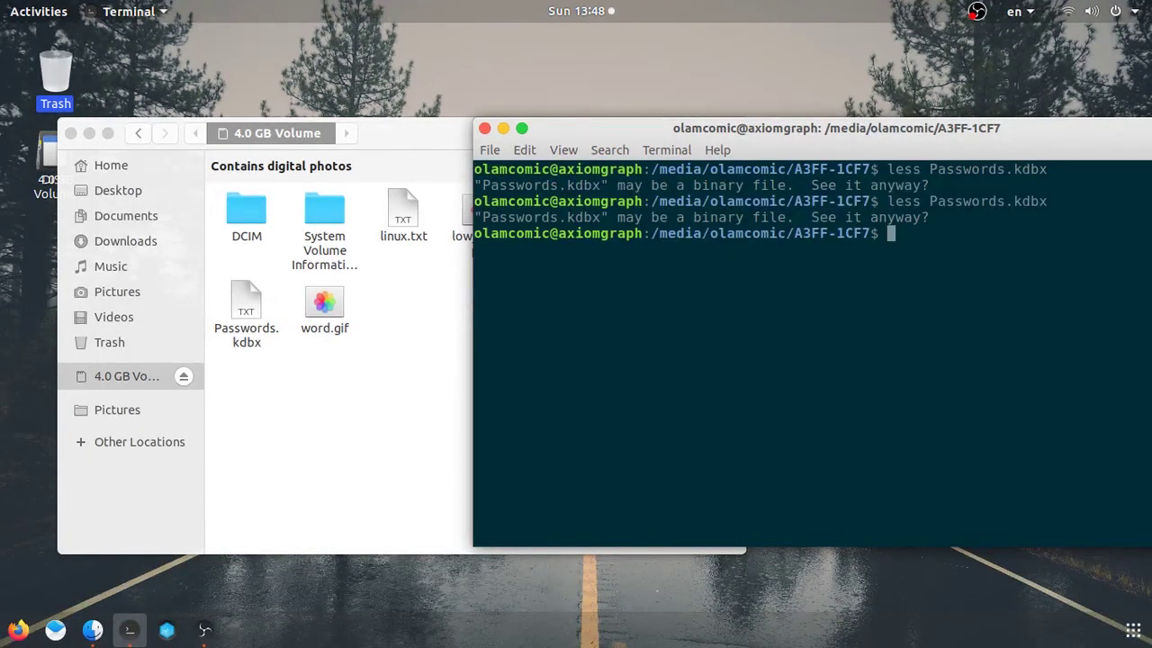
left_click(285, 303)
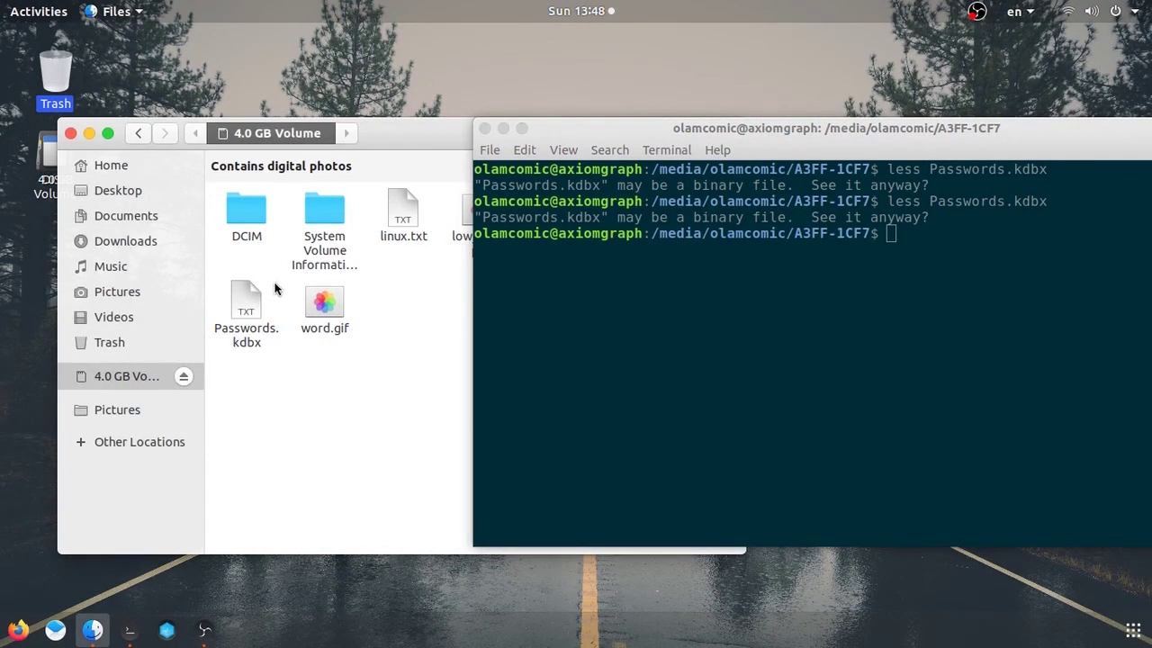
left_click(249, 311)
right_click(248, 311)
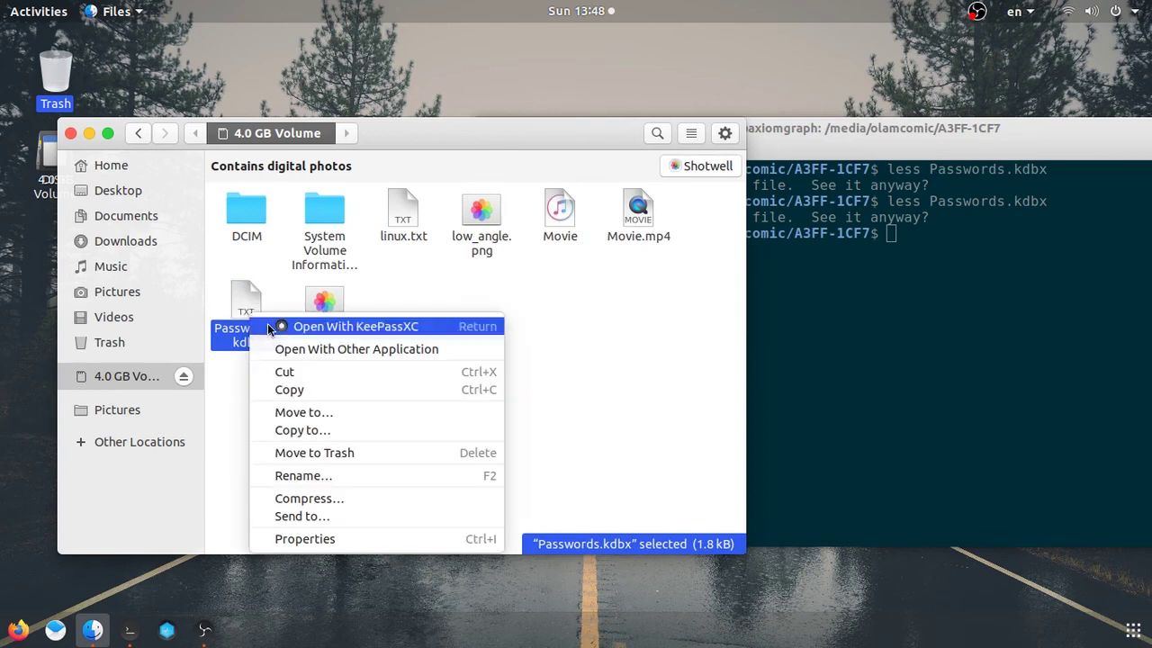
left_click(284, 349)
left_click(261, 175)
left_click(837, 309)
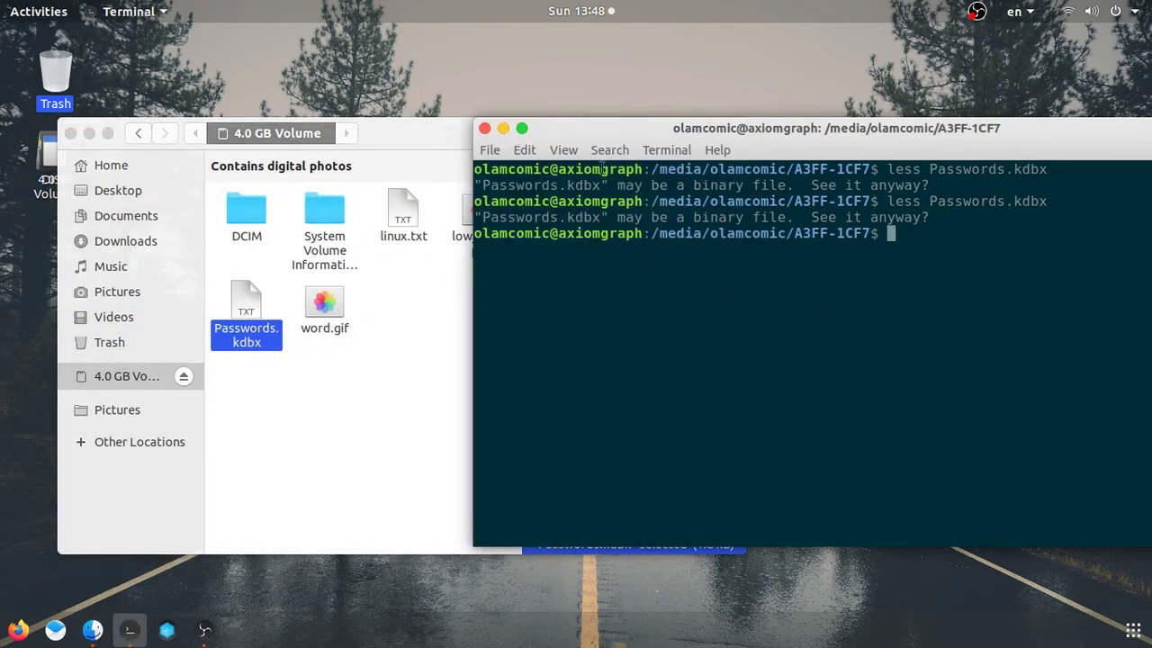
- Close the terminal, find and launch Text Editor by searching for gedit, and place its window beside the file manager
left_click(485, 130)
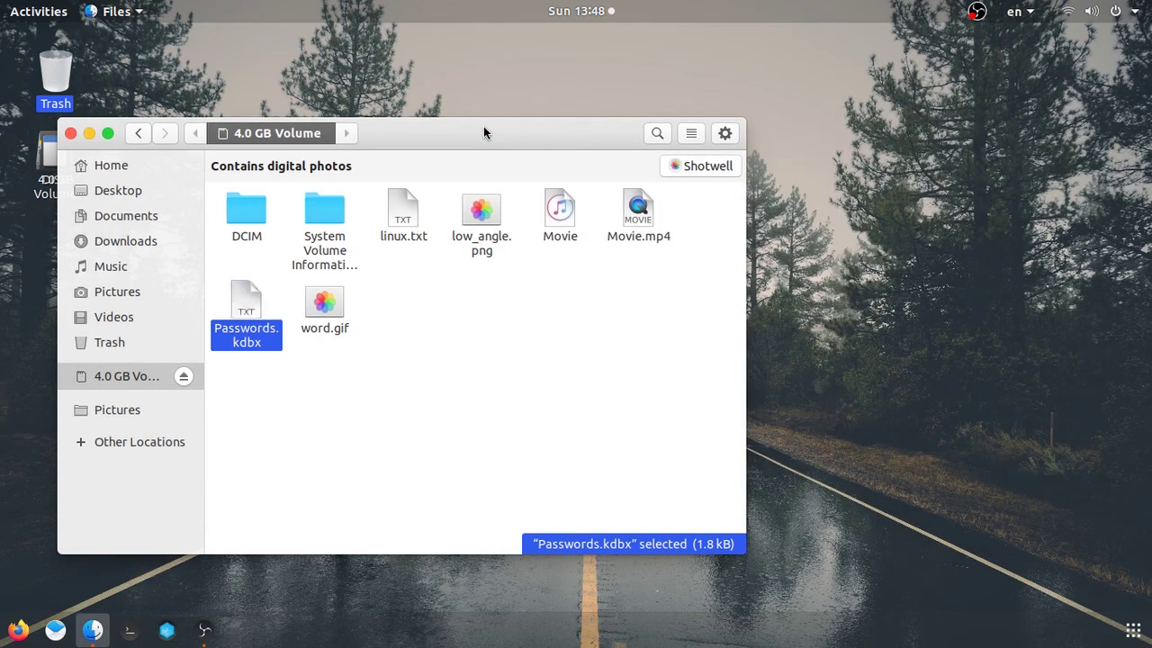
key("super")
type("ggl")
key("BackSpace")
key("BackSpace")
type("edit")
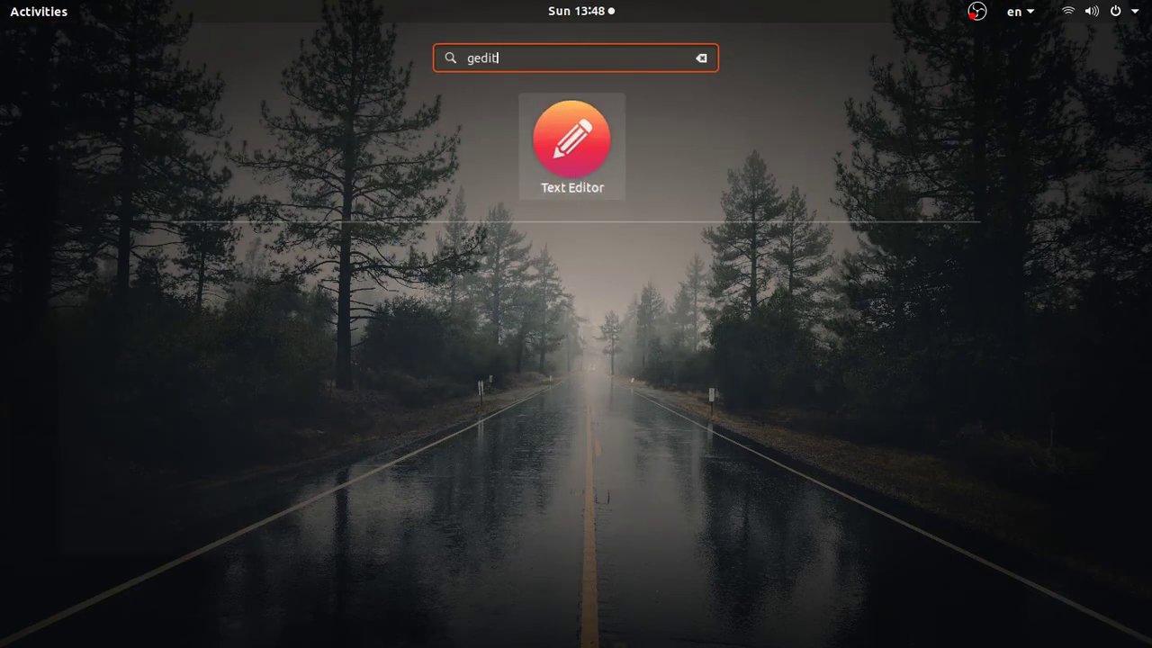
key("super")
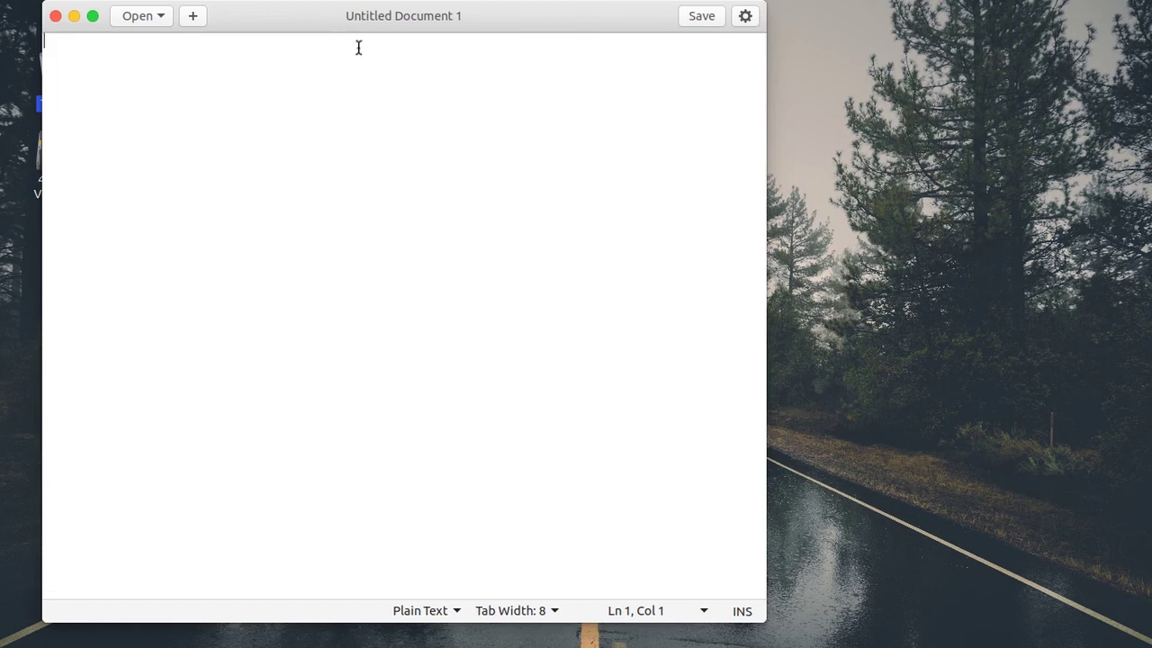
left_click_drag(467, 52, 827, 122)
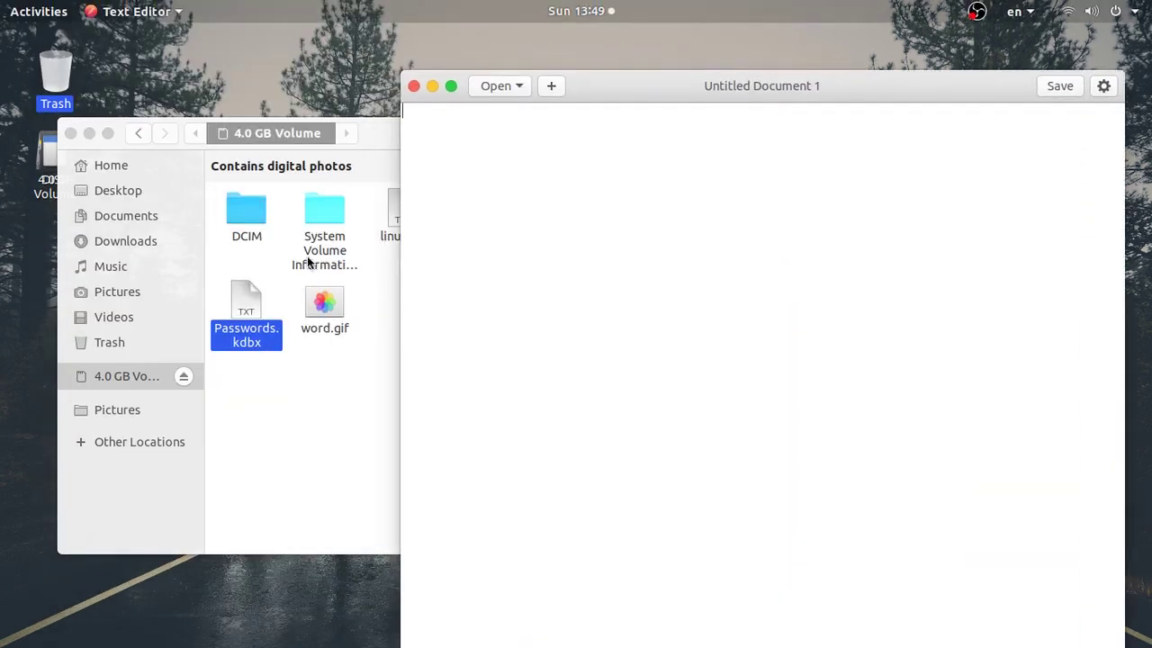
- Open Passwords.kdbx from the 4.0 GB Volume in the text editor to examine its raw contents, and close the editor
left_click(247, 315)
left_click_drag(246, 315, 880, 255)
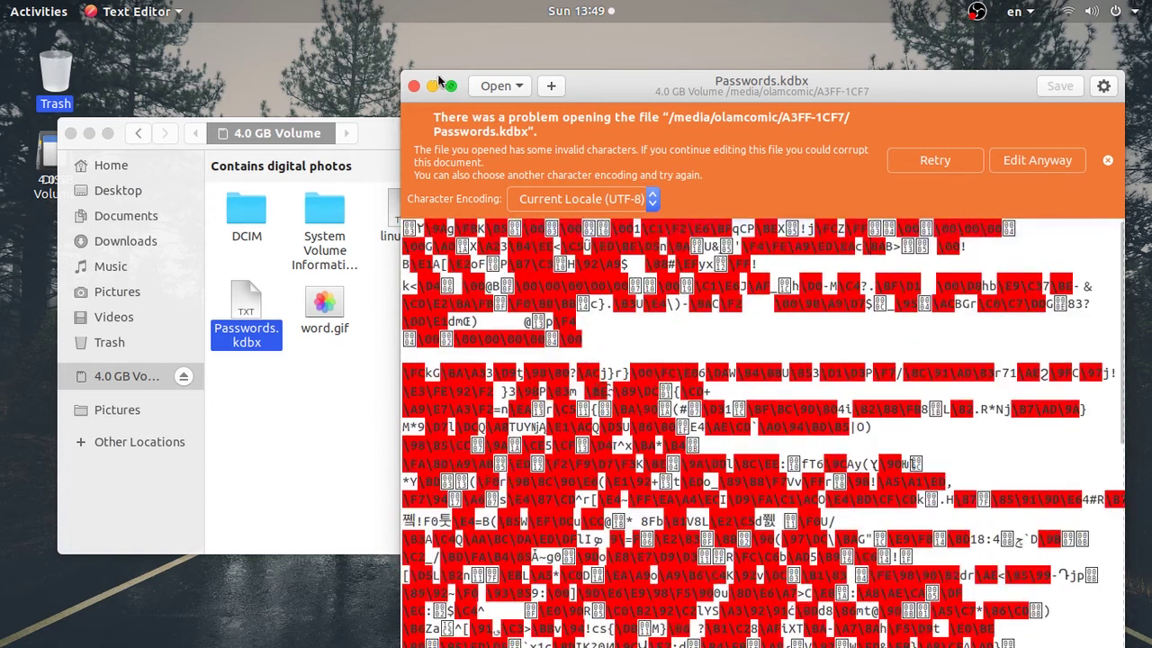
left_click(413, 86)
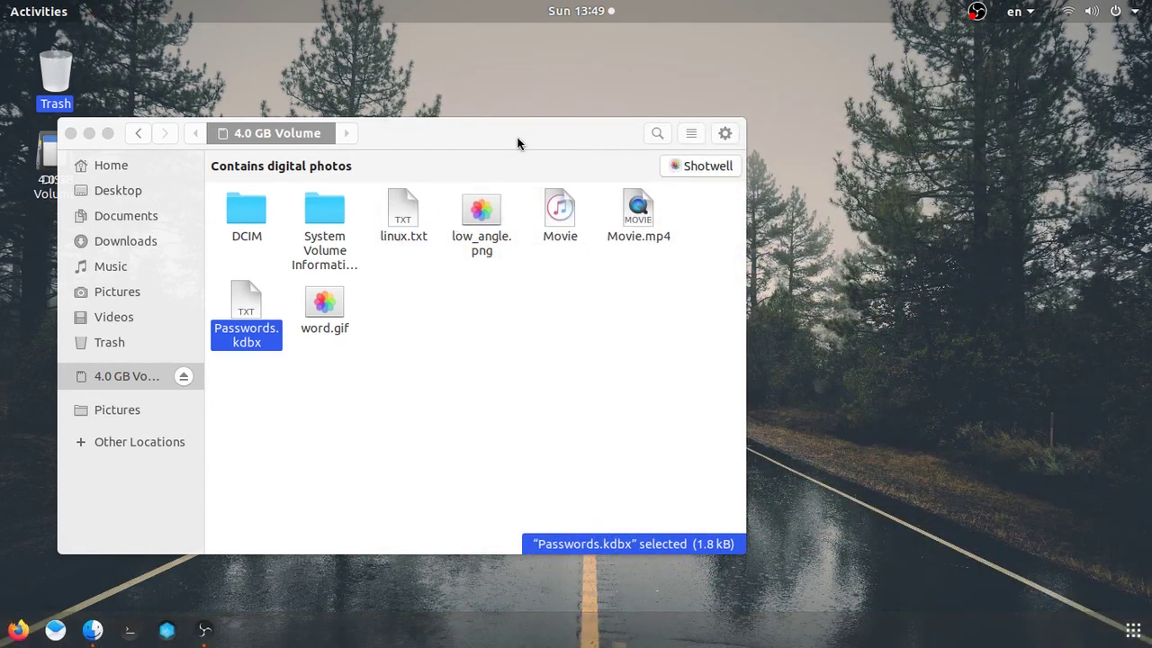